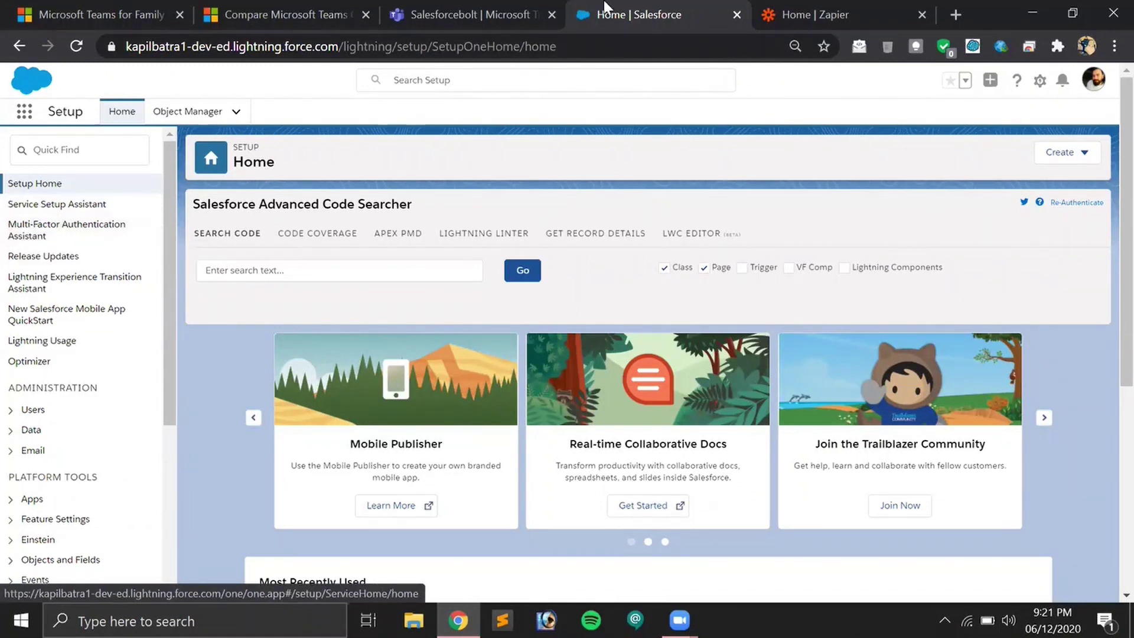
click(815, 14)
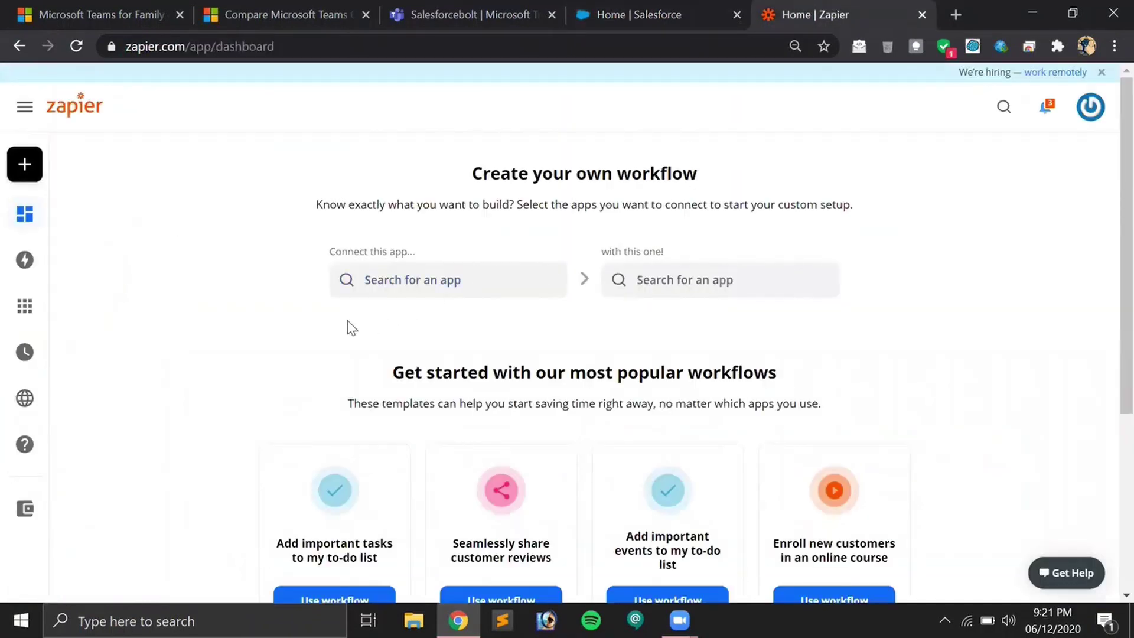
click(652, 5)
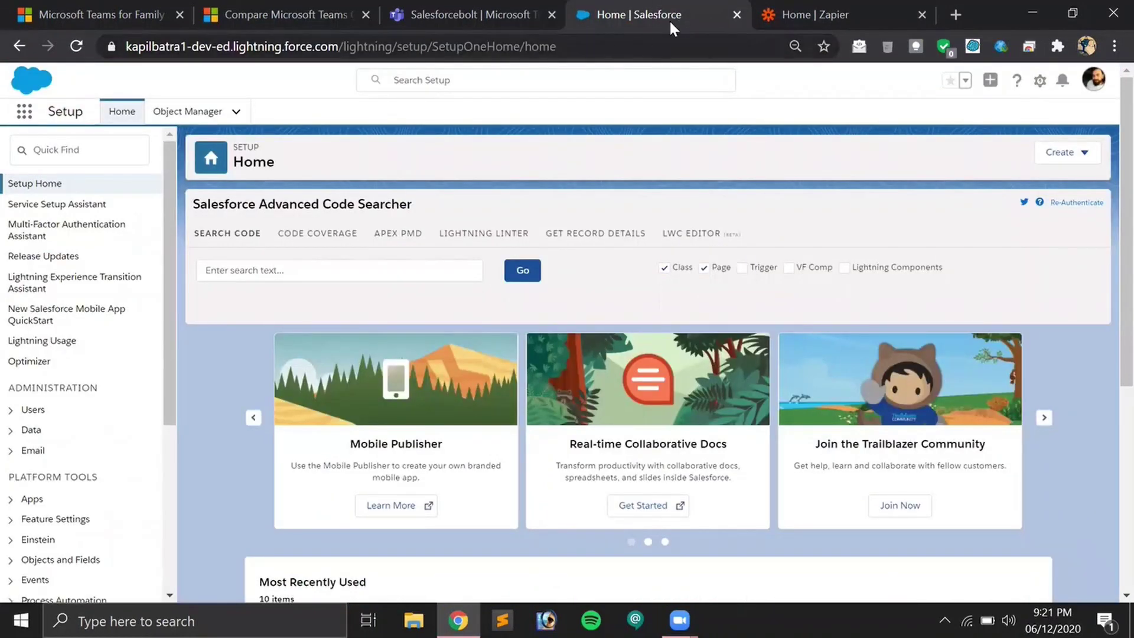
Step: Create and save a custom object in Salesforce's Object Manager with TeamData as both its label and plural label
click(184, 118)
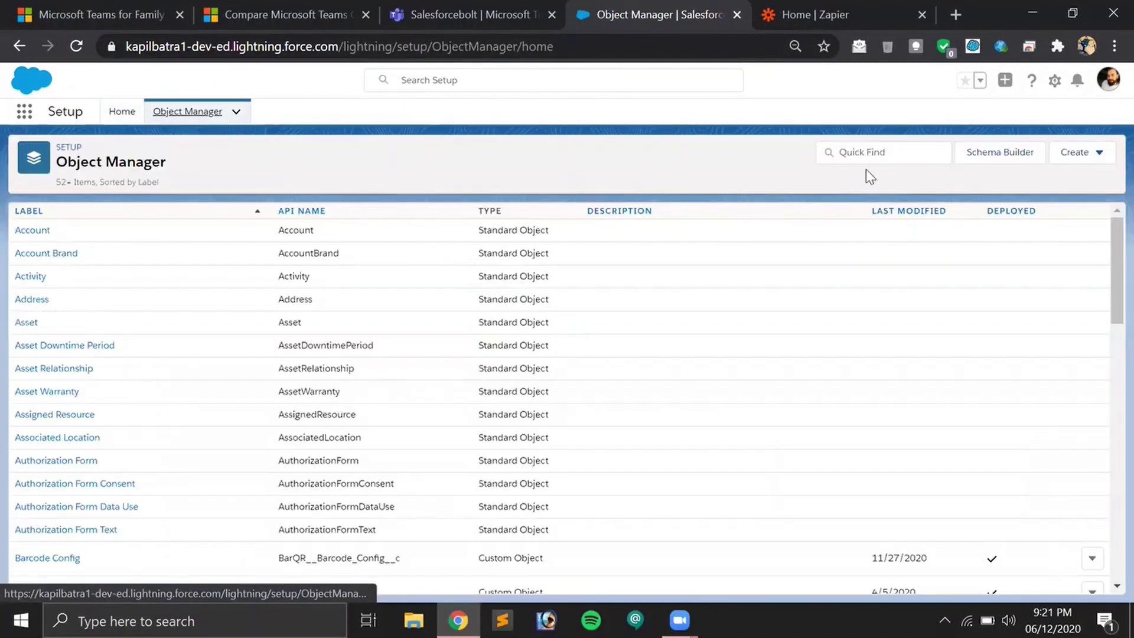
click(1070, 156)
click(1031, 190)
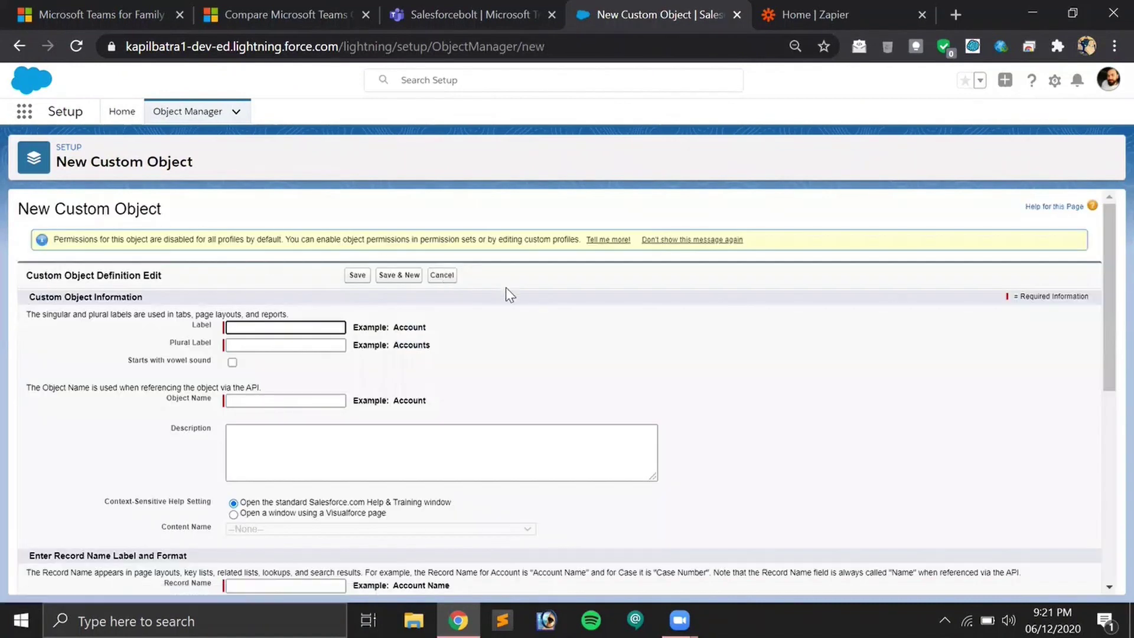
text(TeamData)
key(Tab)
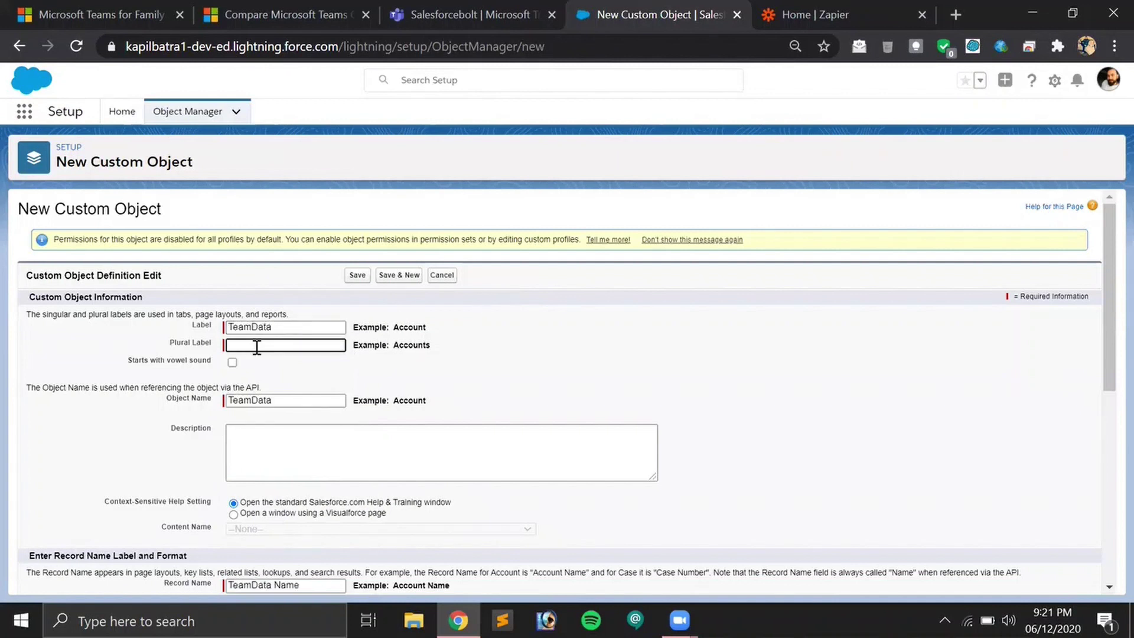
text(TeamData)
scroll(321, 330, down, 3)
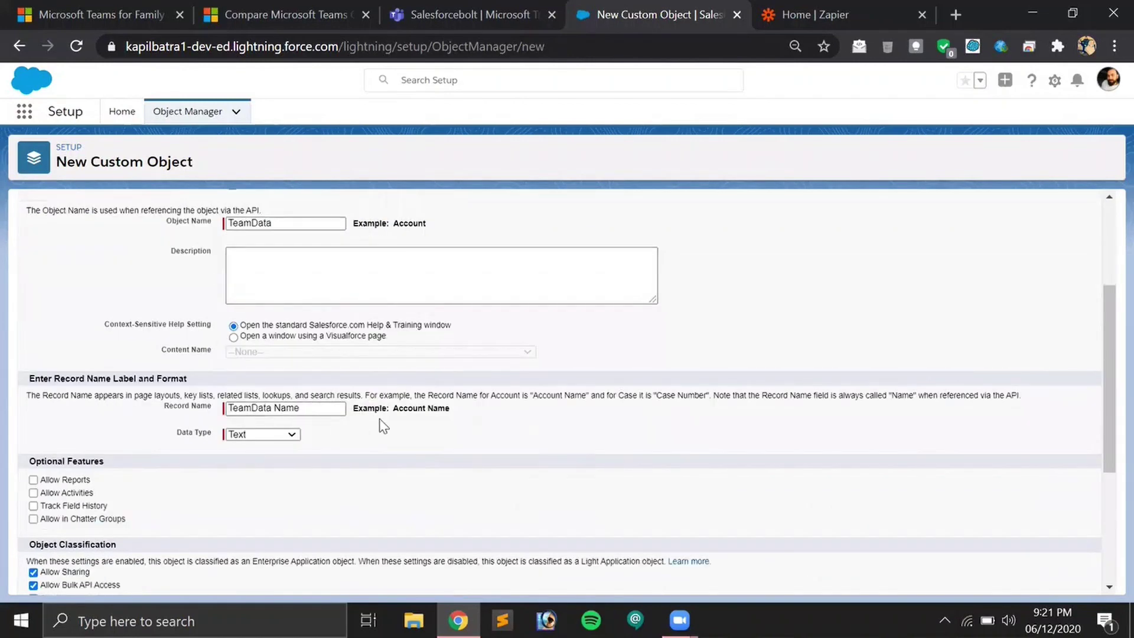
scroll(381, 422, up, 3)
scroll(330, 458, down, 5)
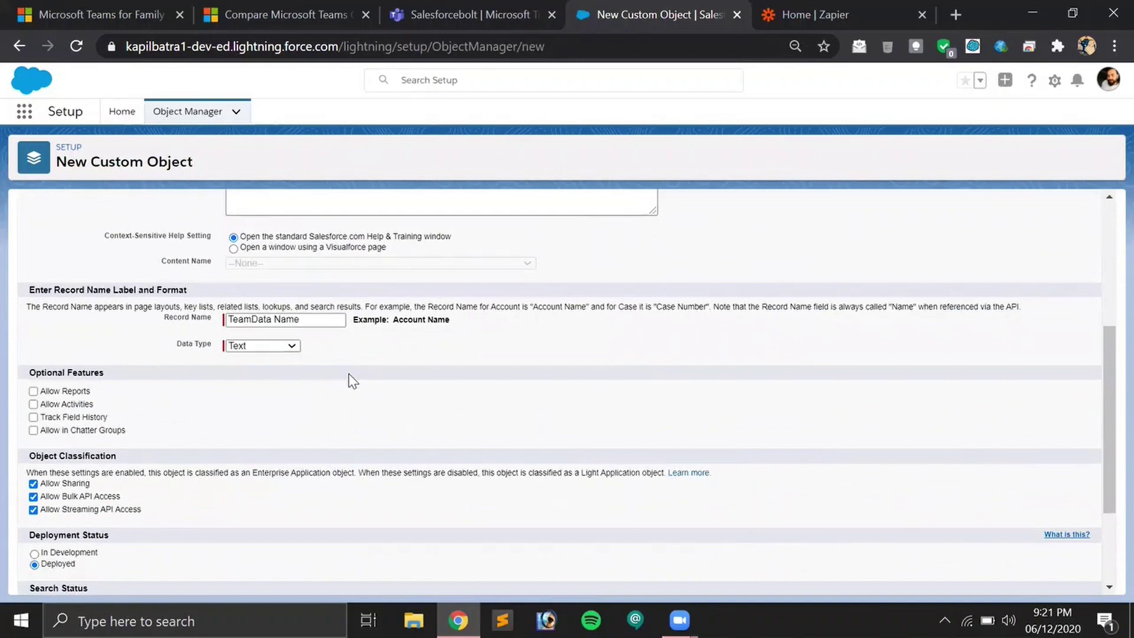
scroll(348, 374, up, 5)
click(357, 277)
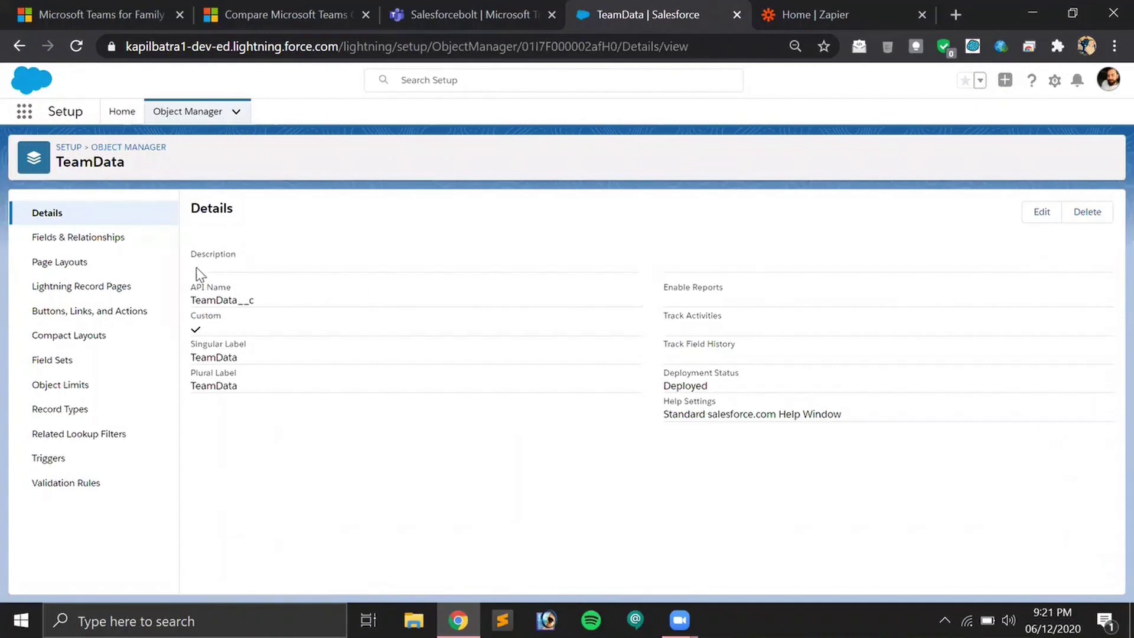
Step: Start a new custom field on the TeamData object and choose Text as its data type
click(35, 239)
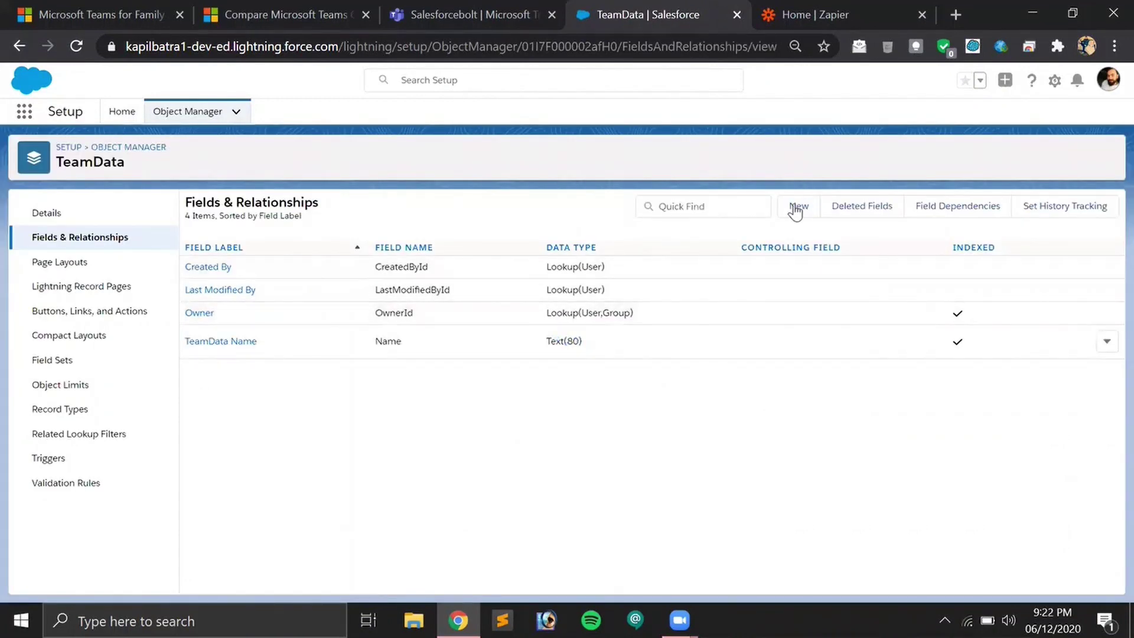
click(798, 207)
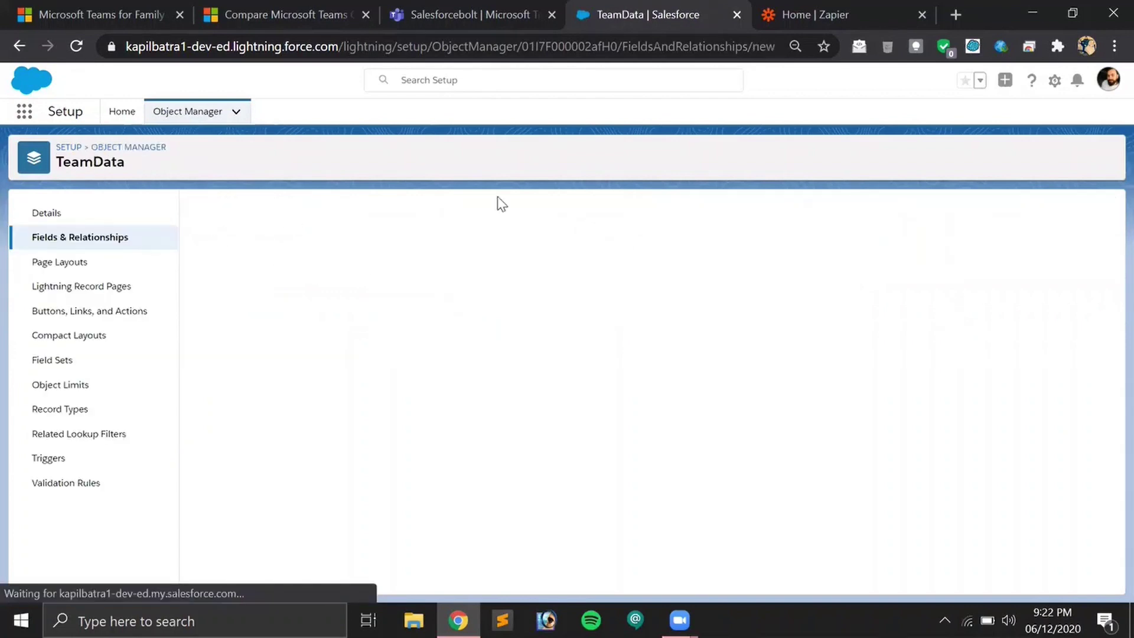
scroll(354, 441, down, 2)
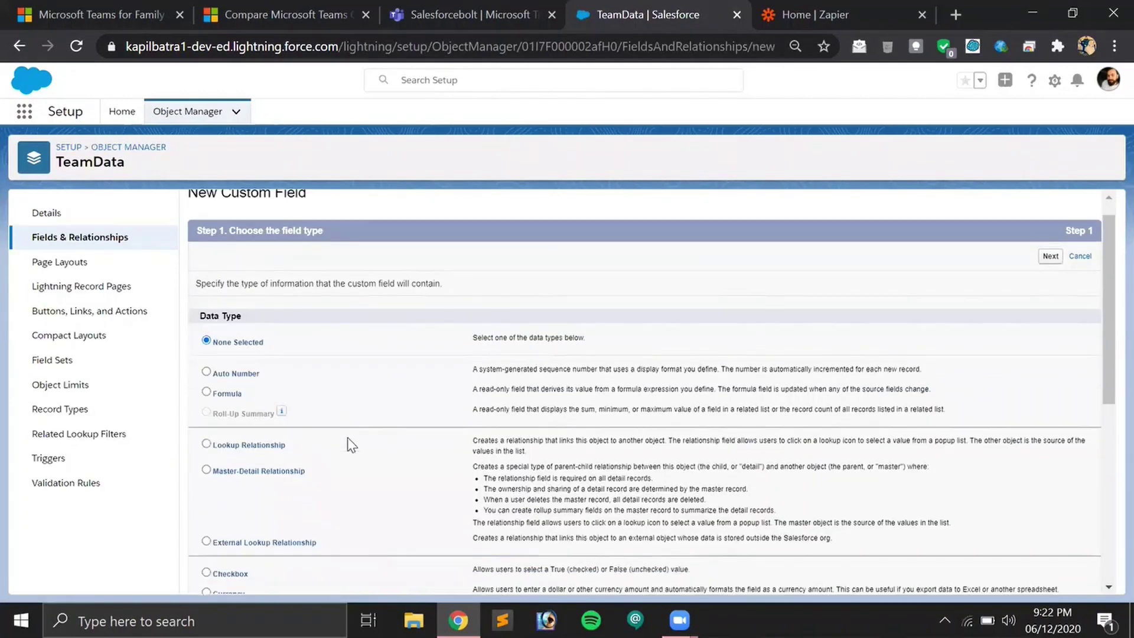
scroll(347, 442, down, 6)
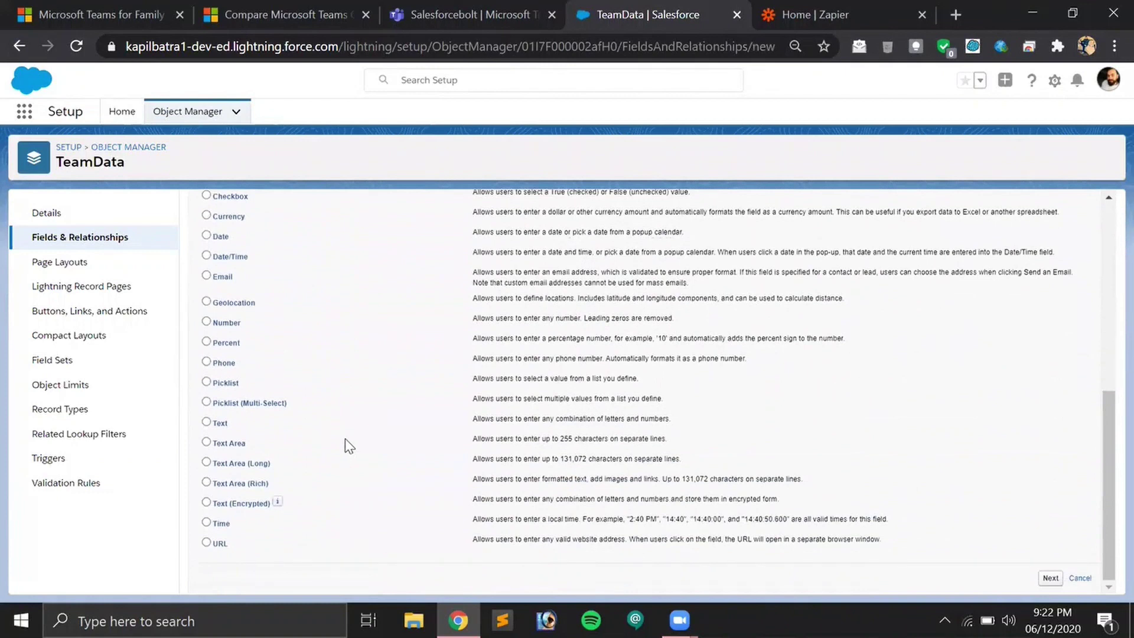
click(213, 421)
click(1050, 578)
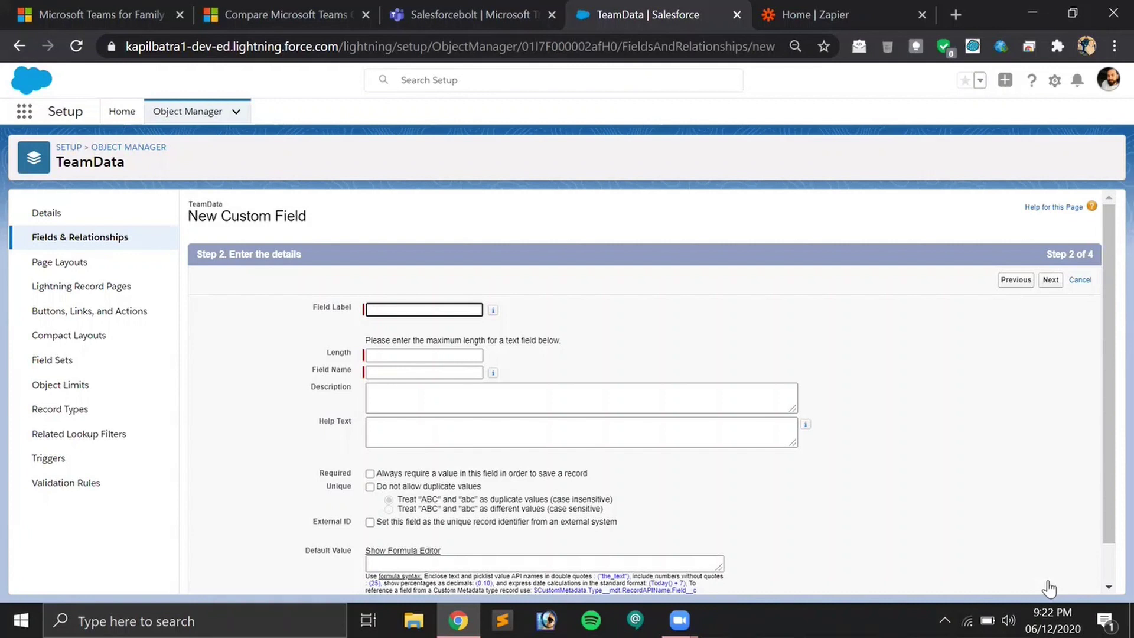
Step: Label the field UserChat with a length of 255 and save it with the default field-level security and page layout
text(Usr)
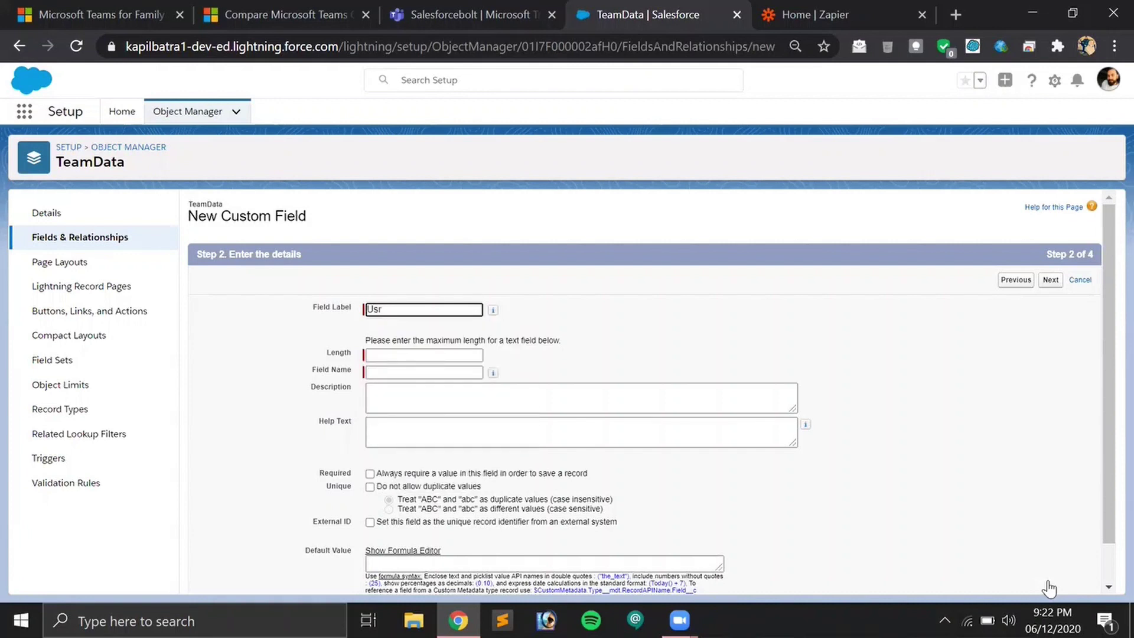
key(BackSpace)
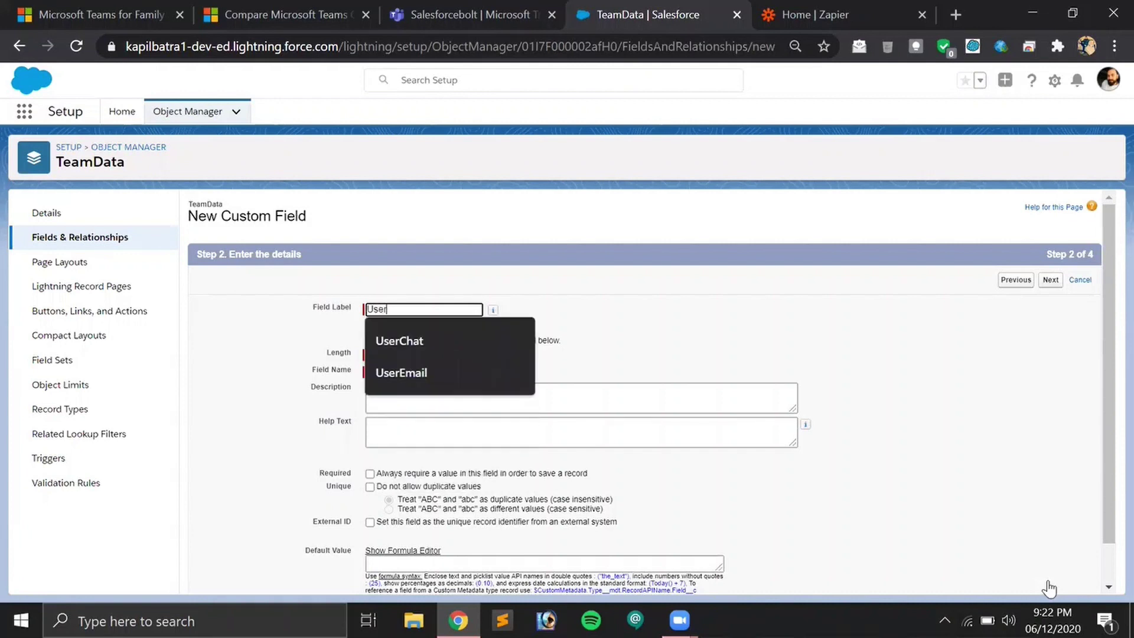
text(erC)
key(Down)
key(Return)
key(Tab)
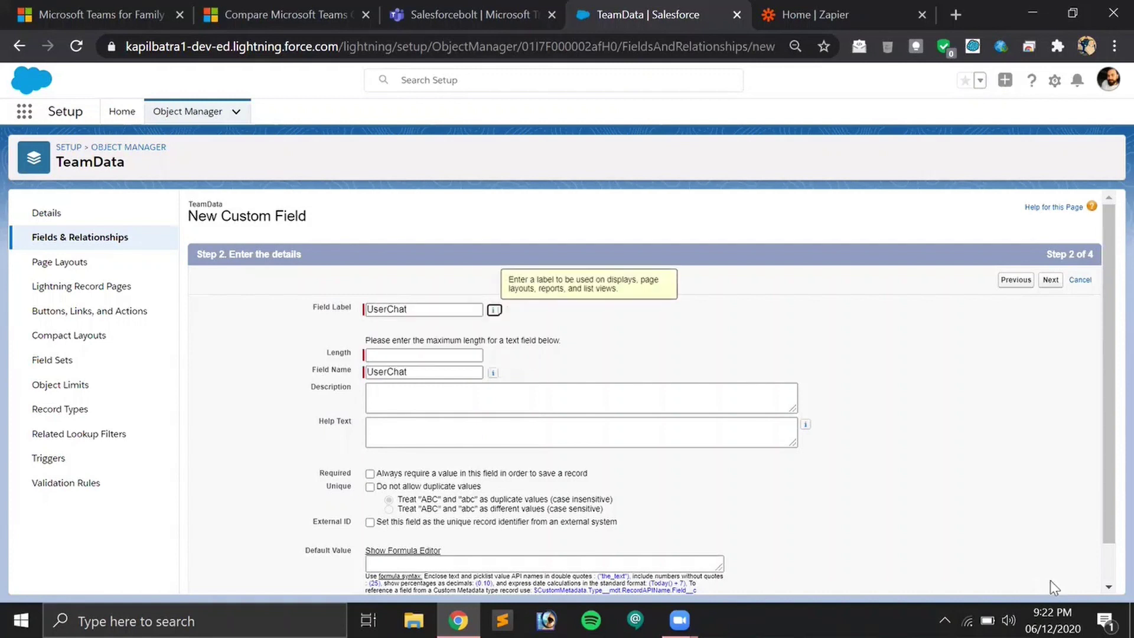
click(428, 355)
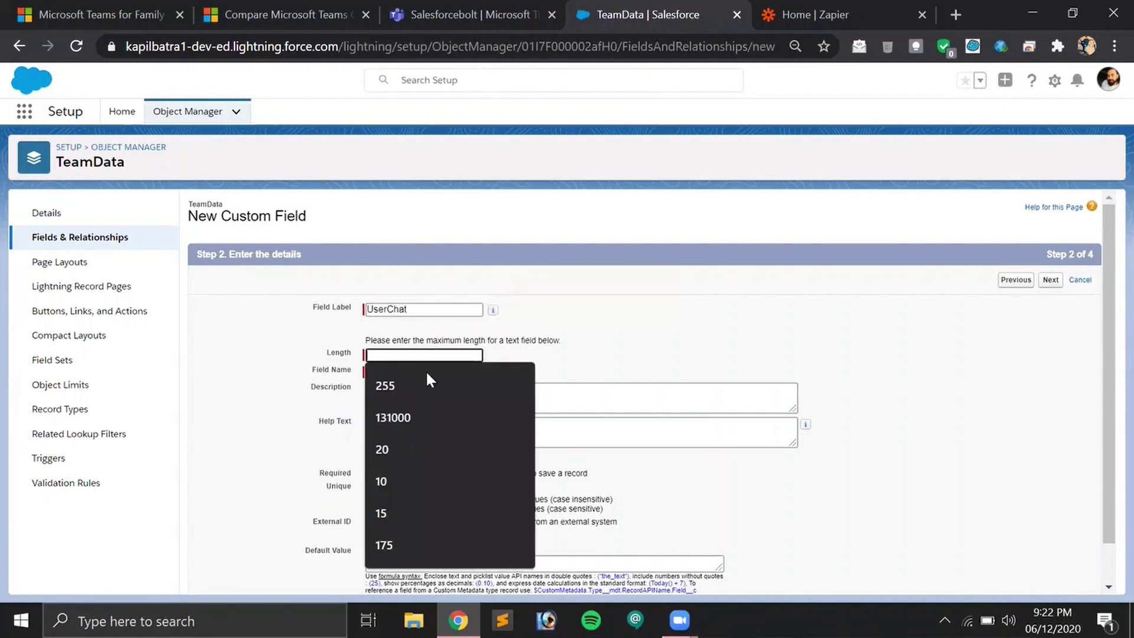
click(430, 382)
scroll(830, 356, down, 1)
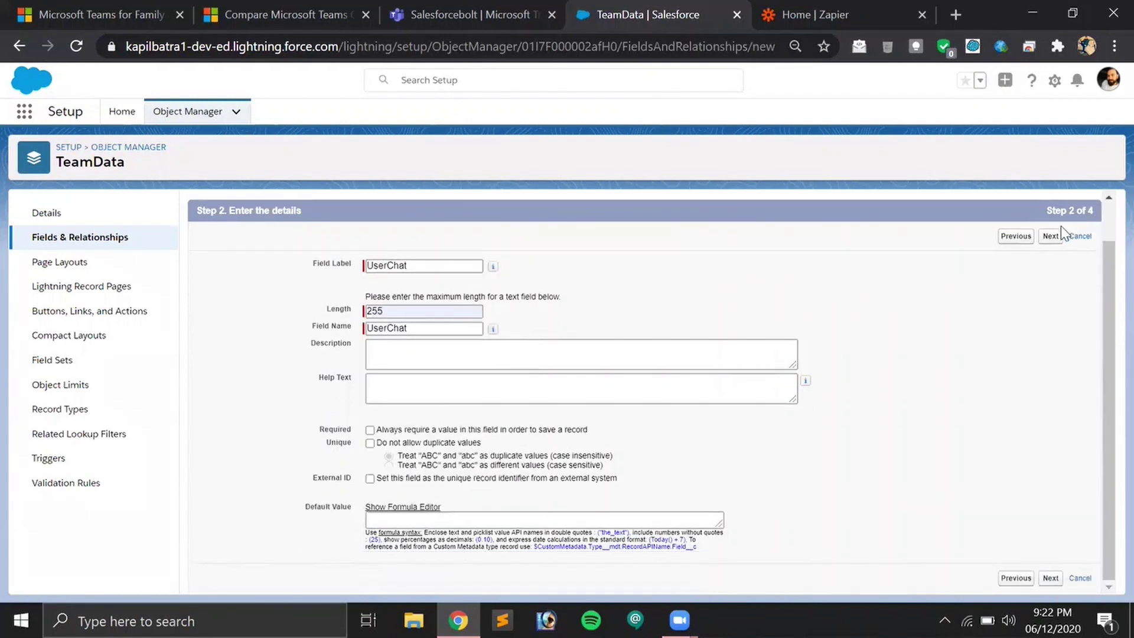
click(1051, 237)
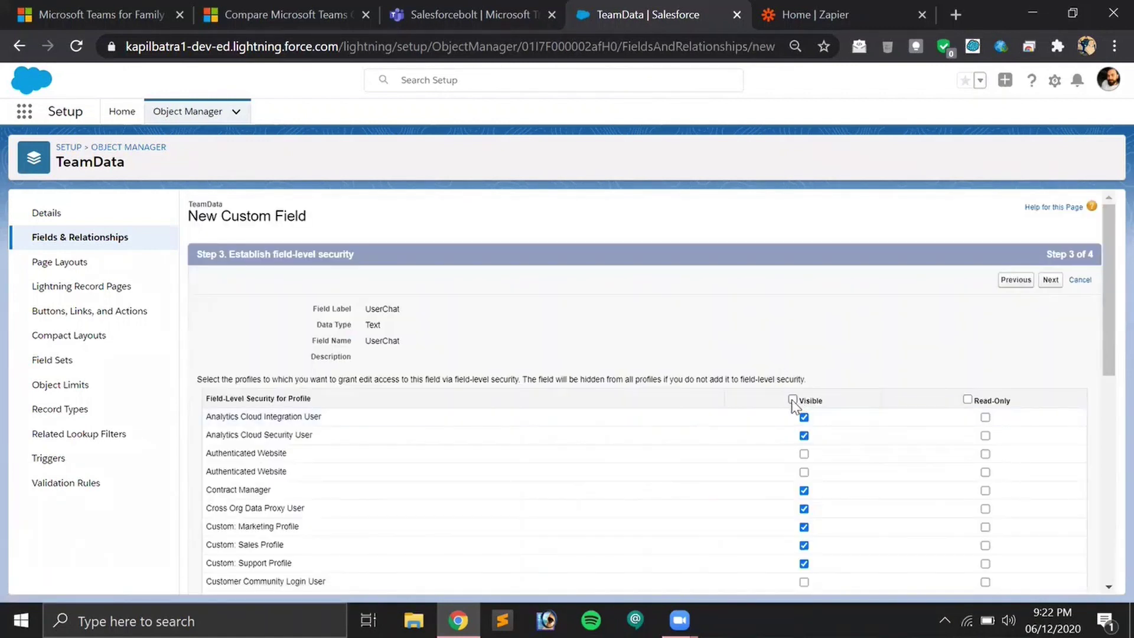
click(1050, 280)
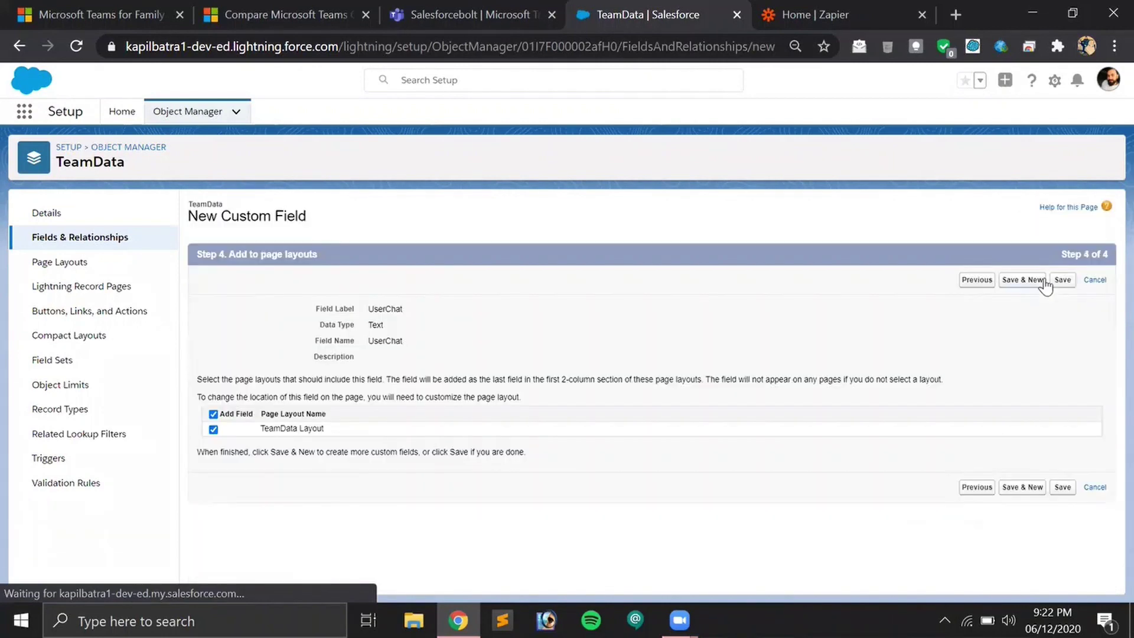
click(1062, 280)
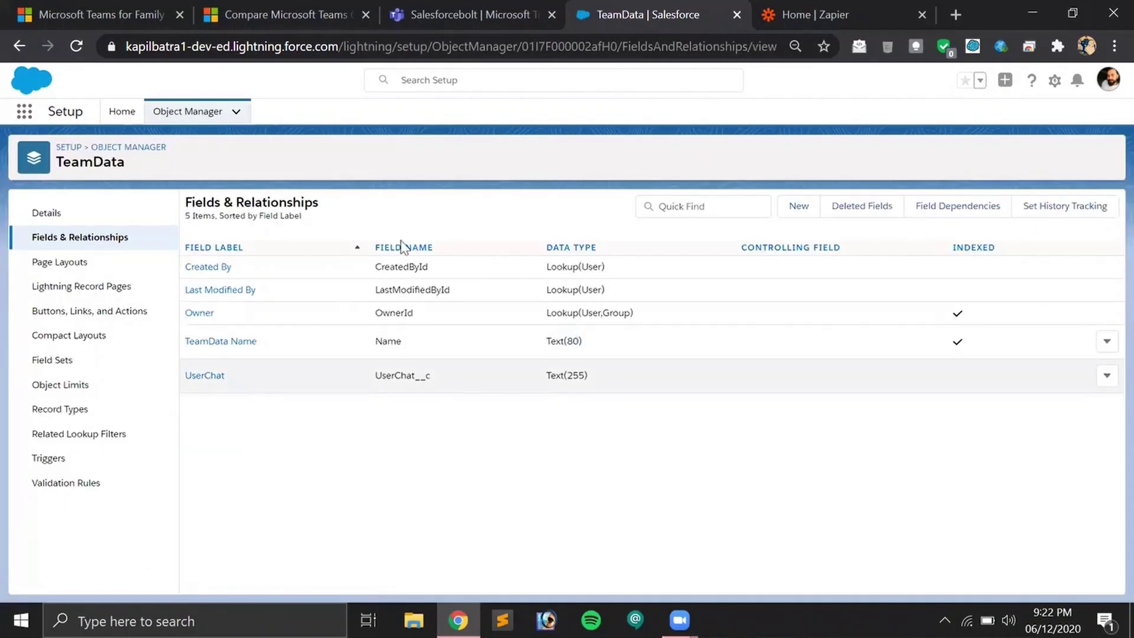
Step: Switch to the Microsoft Teams product site and look over the Teams page for work
click(471, 10)
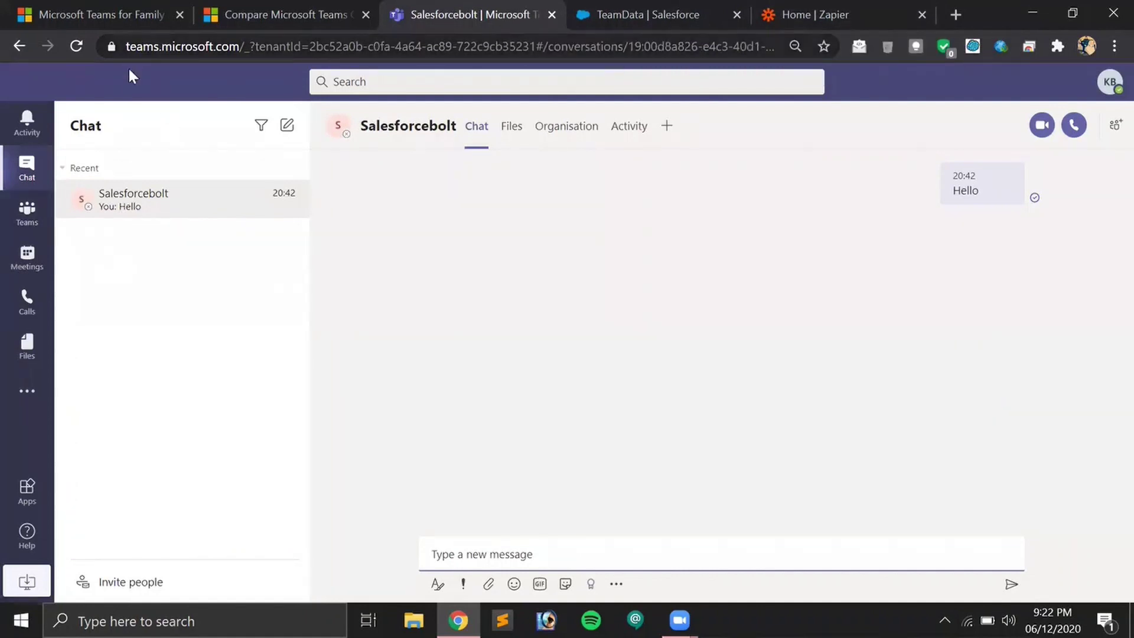
click(112, 8)
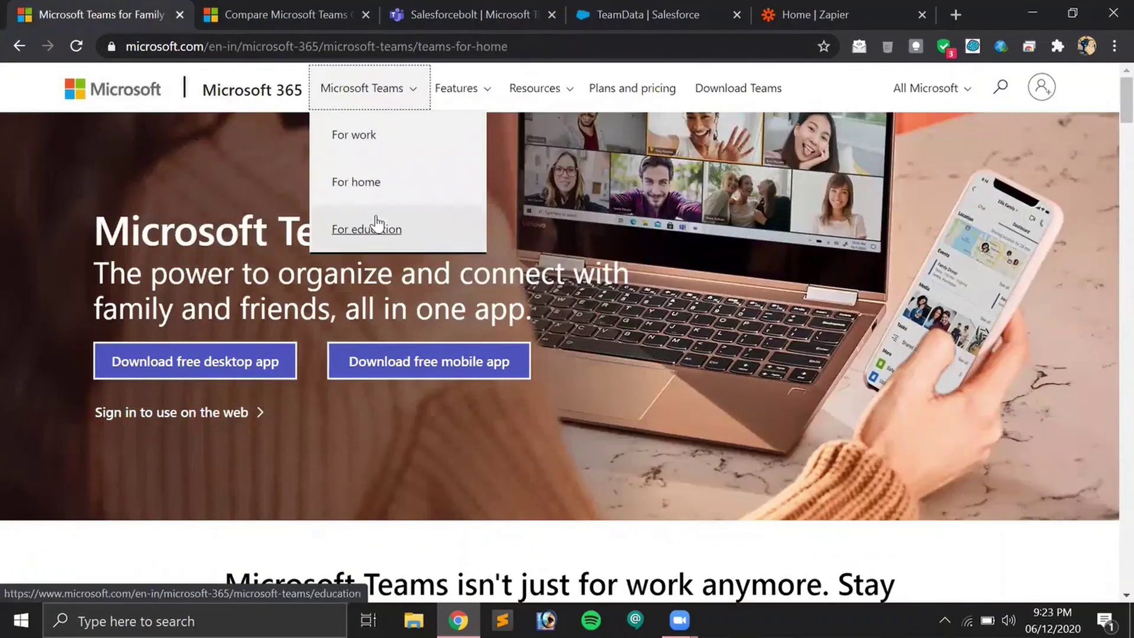
click(392, 144)
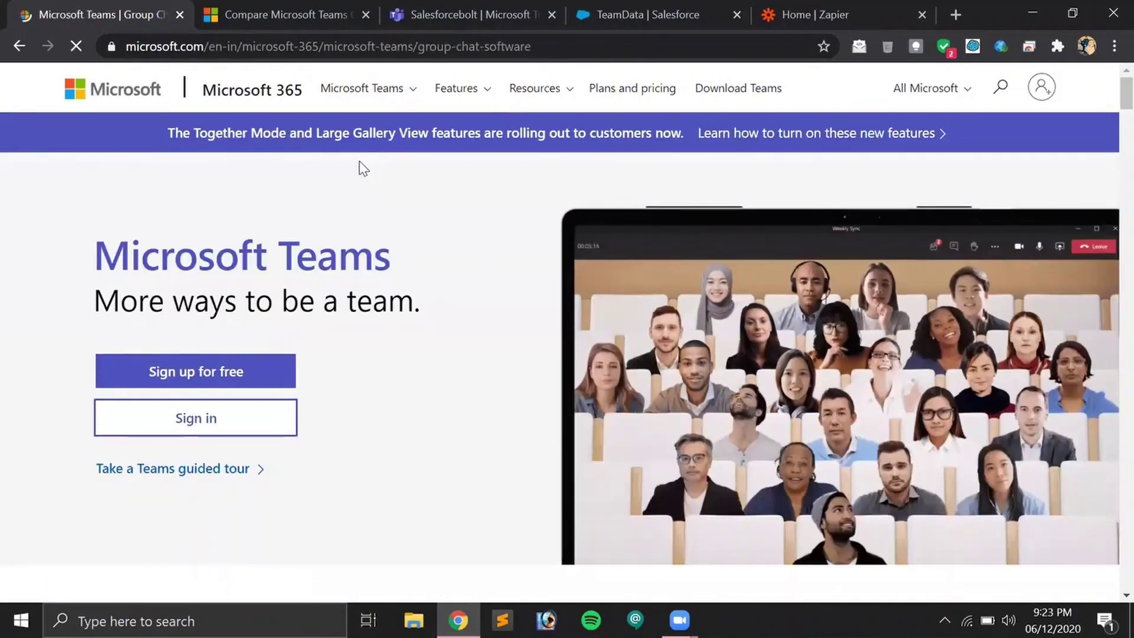
scroll(356, 252, down, 3)
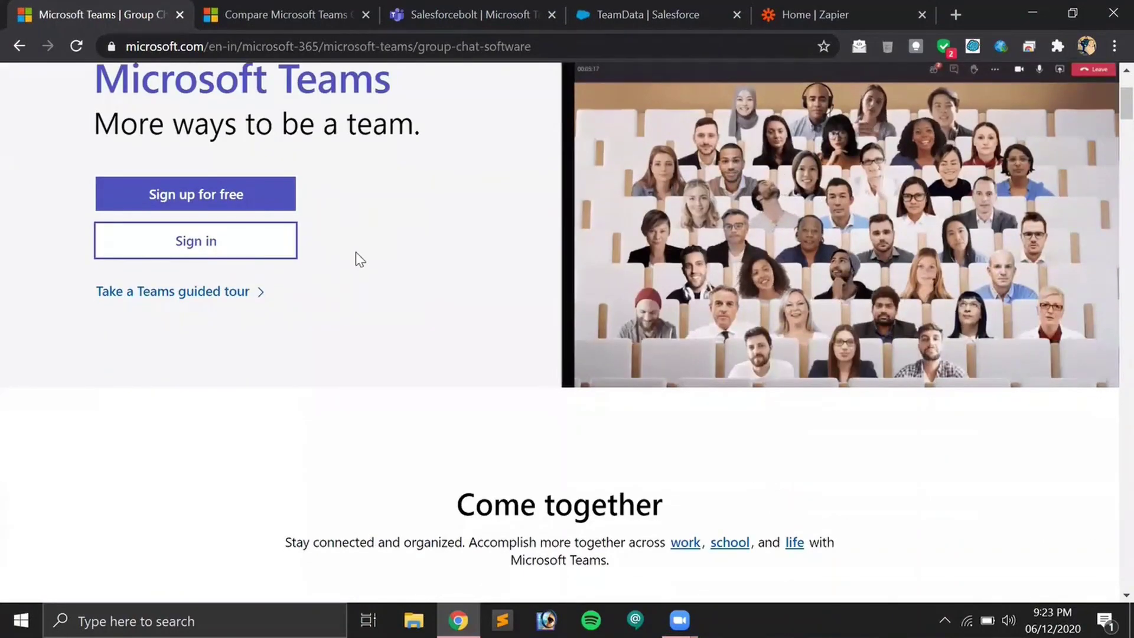
scroll(356, 252, up, 1)
scroll(356, 252, up, 2)
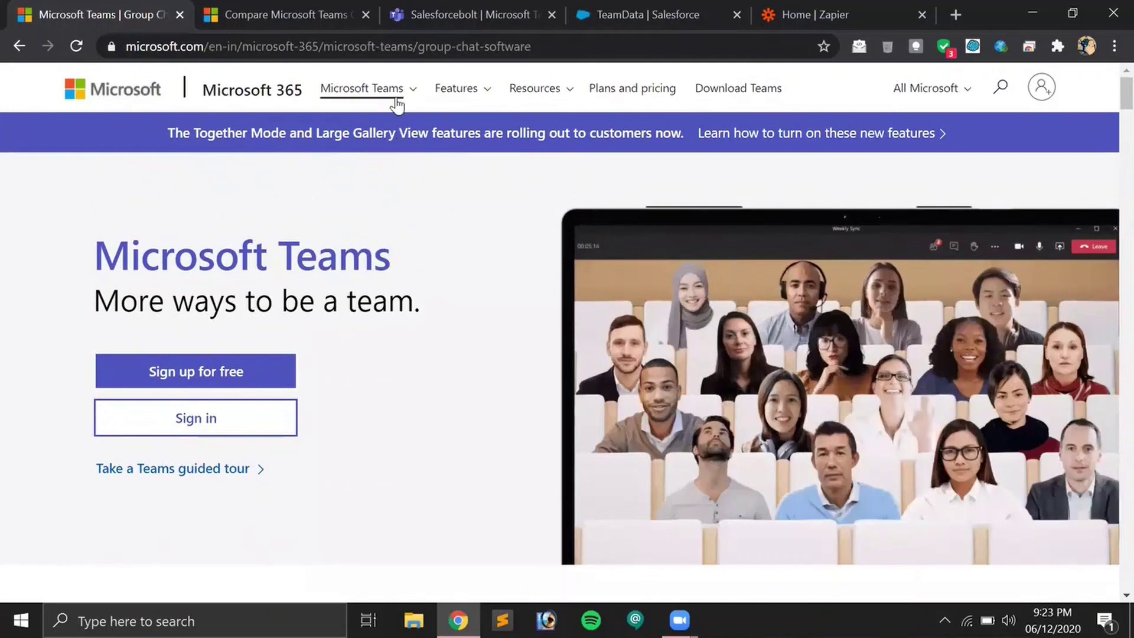
Step: Open the Microsoft Teams page for home use and look over its content
click(397, 101)
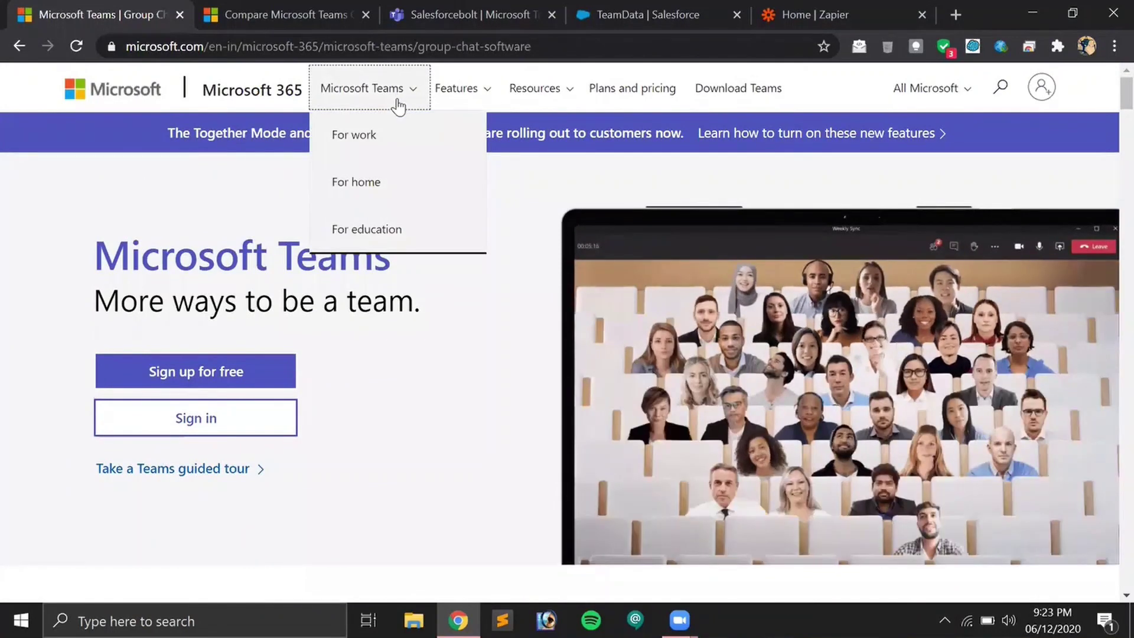
click(392, 179)
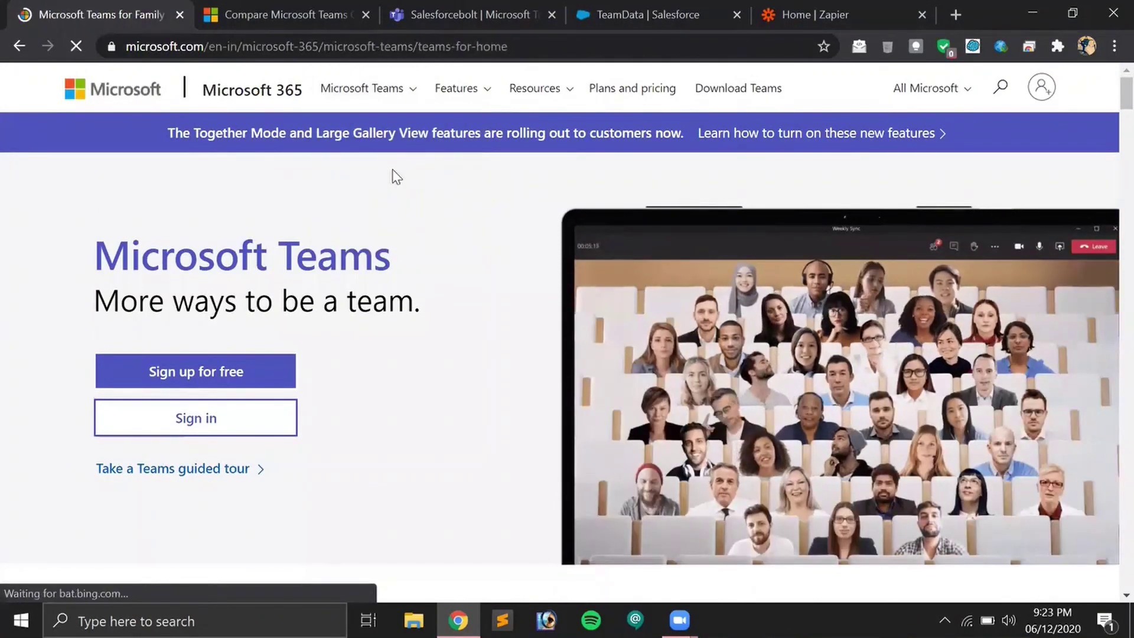
scroll(327, 280, down, 10)
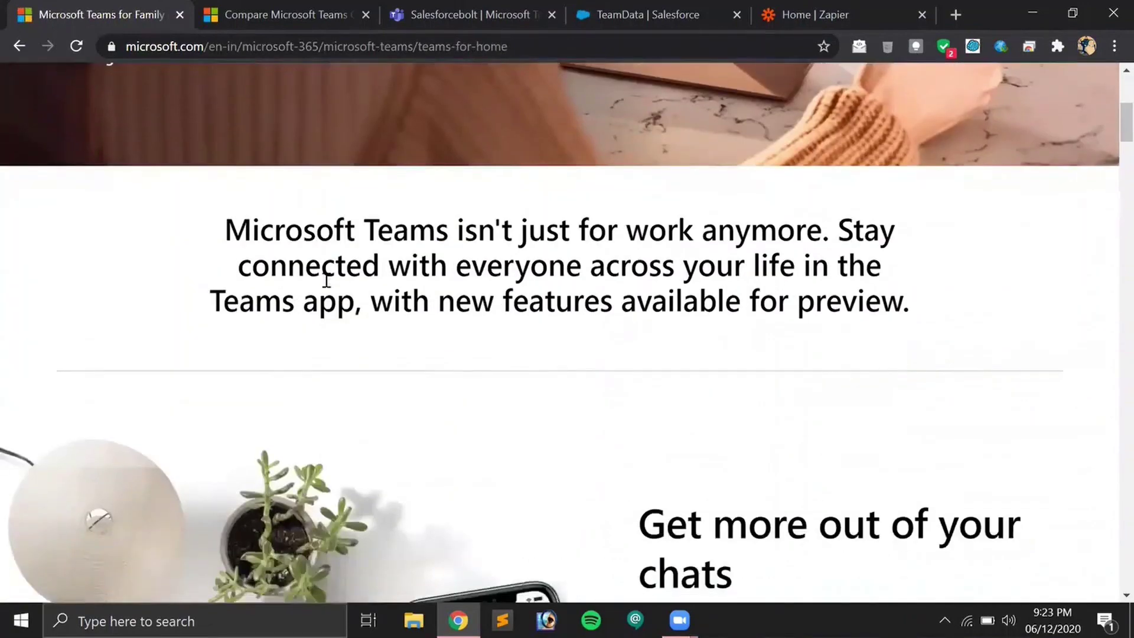
scroll(326, 280, up, 10)
scroll(324, 274, down, 5)
scroll(329, 274, up, 5)
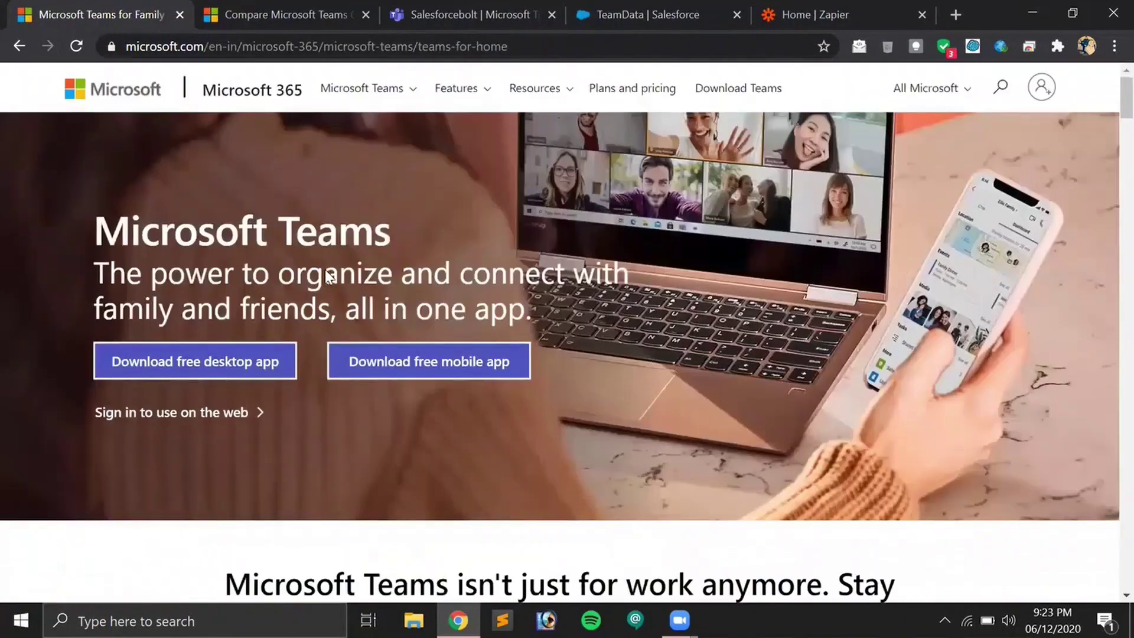
Step: Open the Microsoft Teams page for education and examine its offering for schools
click(399, 96)
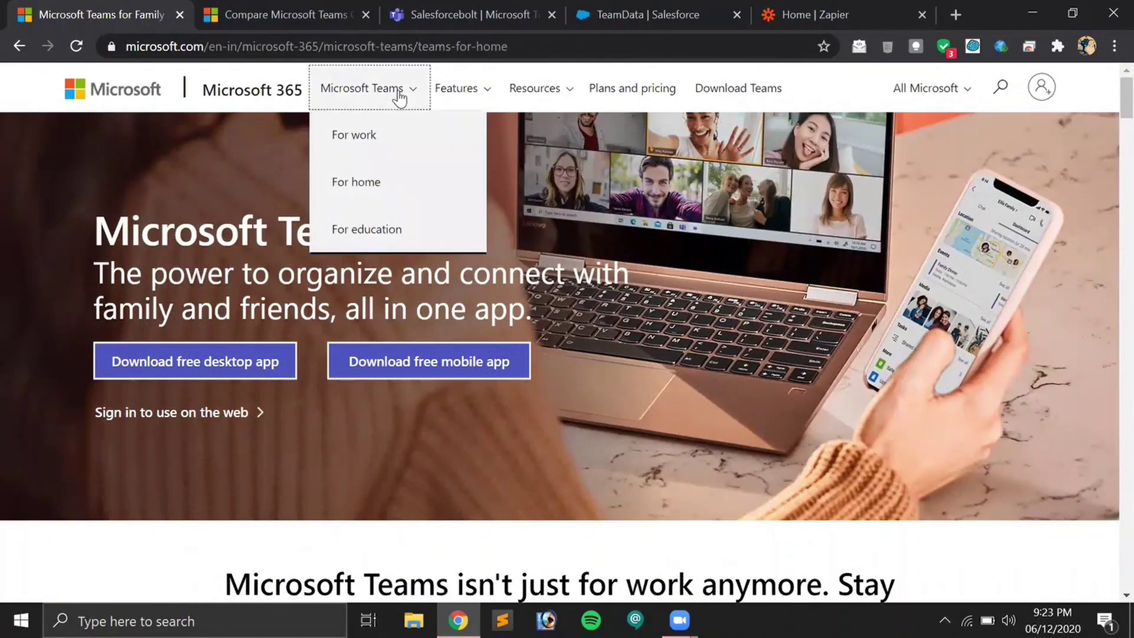
click(408, 232)
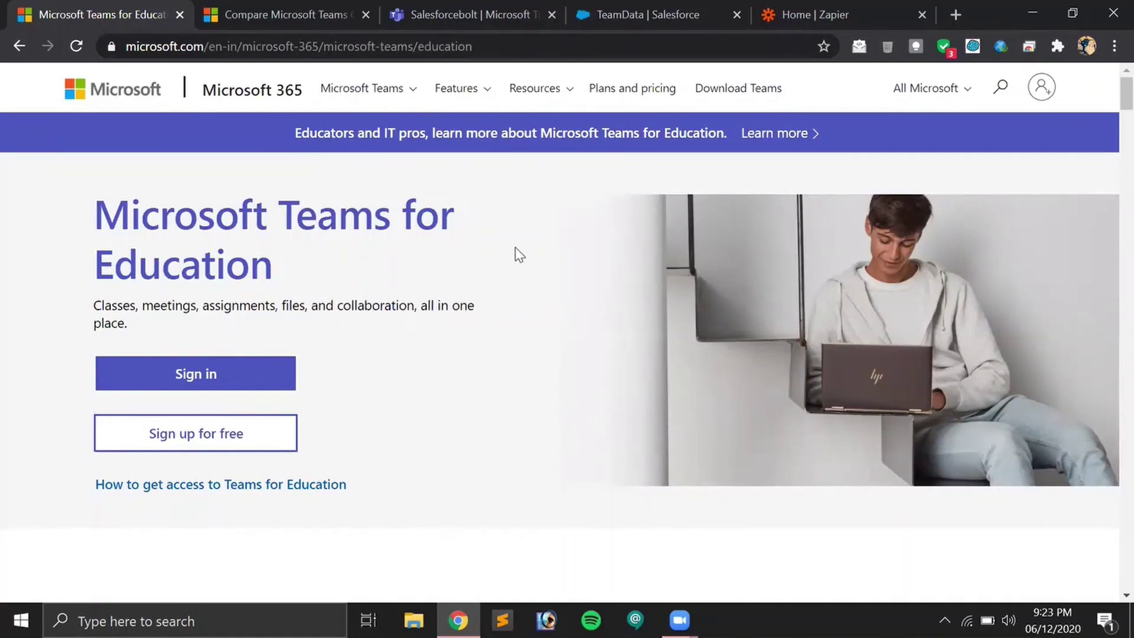
scroll(430, 293, down, 5)
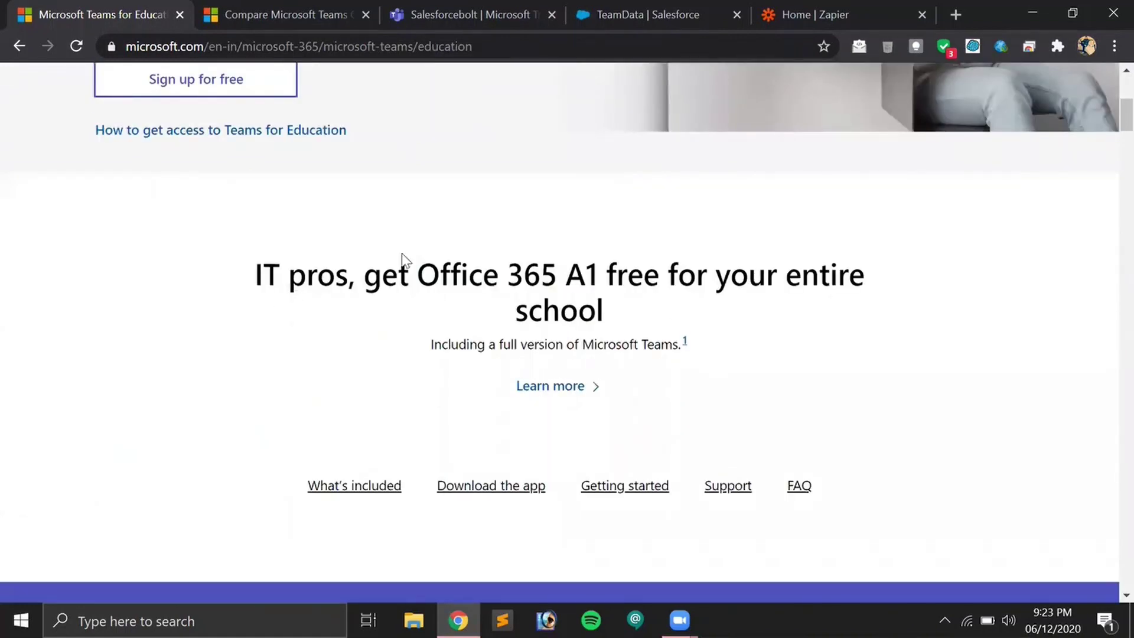
scroll(401, 260, up, 5)
scroll(400, 258, down, 9)
scroll(392, 263, up, 5)
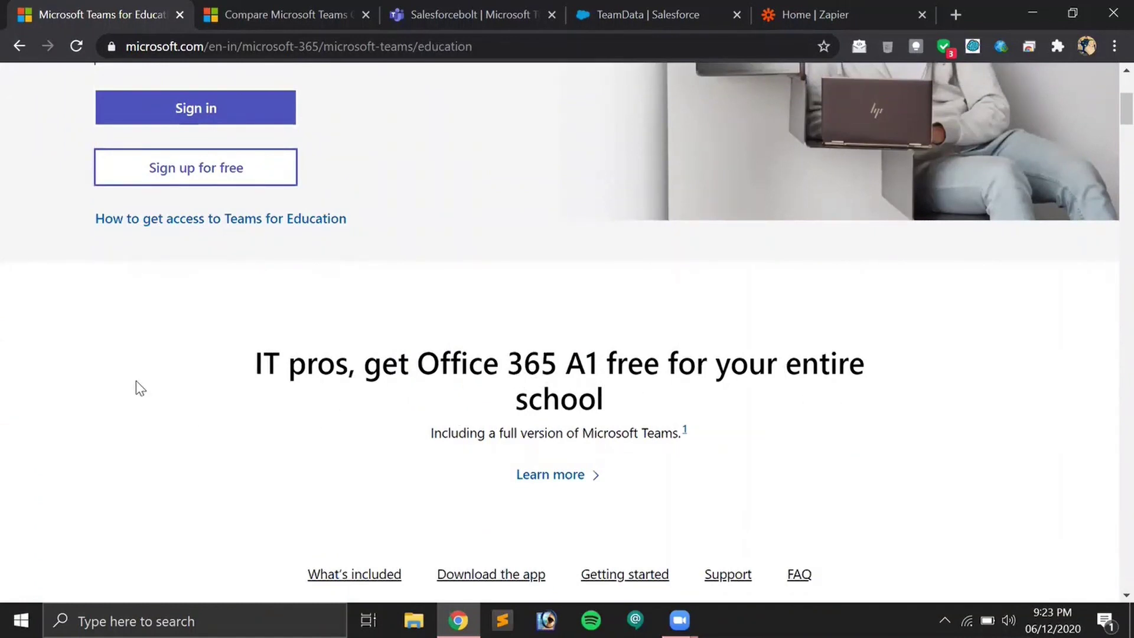
scroll(136, 388, down, 3)
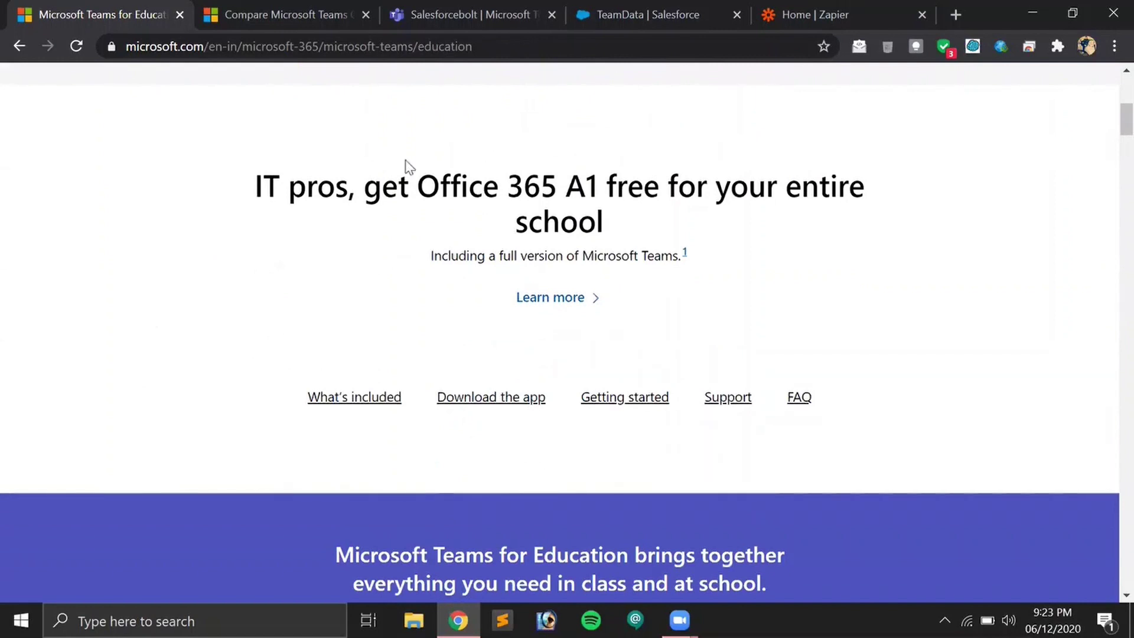
Step: Read through the Teams for Education sections on classes, notes, assignments and group work
scroll(201, 280, down, 2)
scroll(201, 280, down, 4)
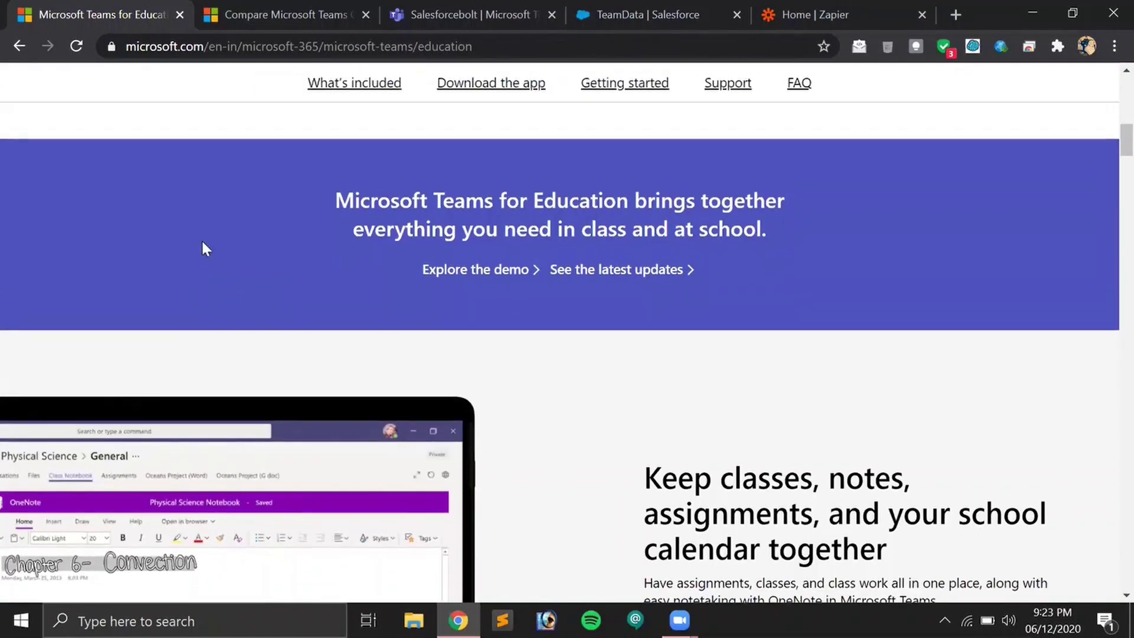
scroll(224, 224, down, 10)
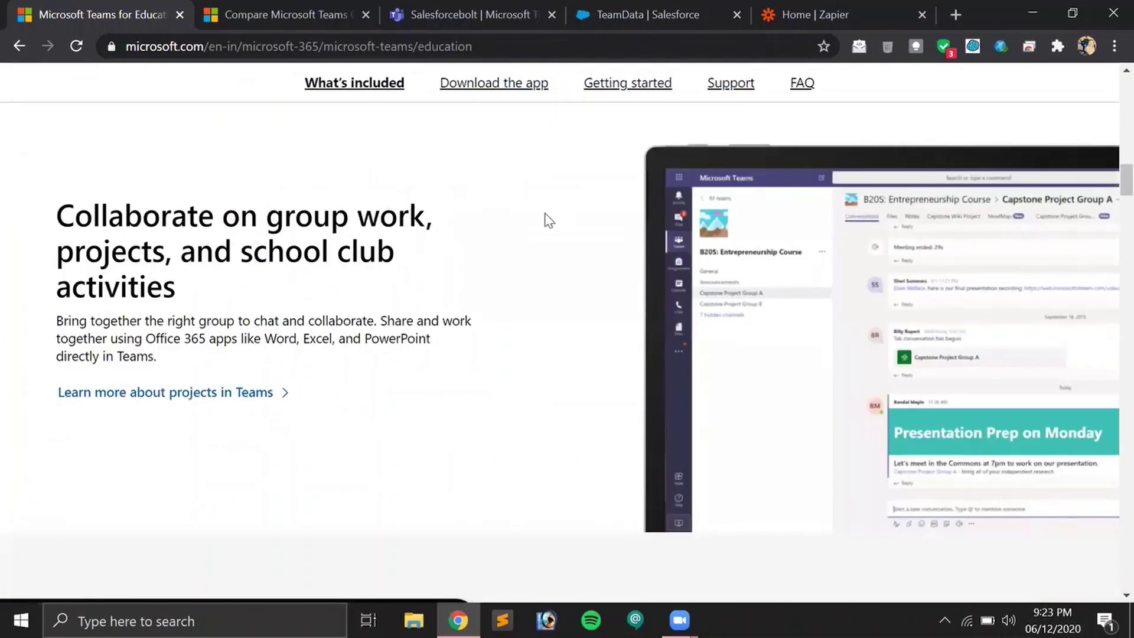
scroll(401, 207, up, 2)
scroll(399, 212, up, 15)
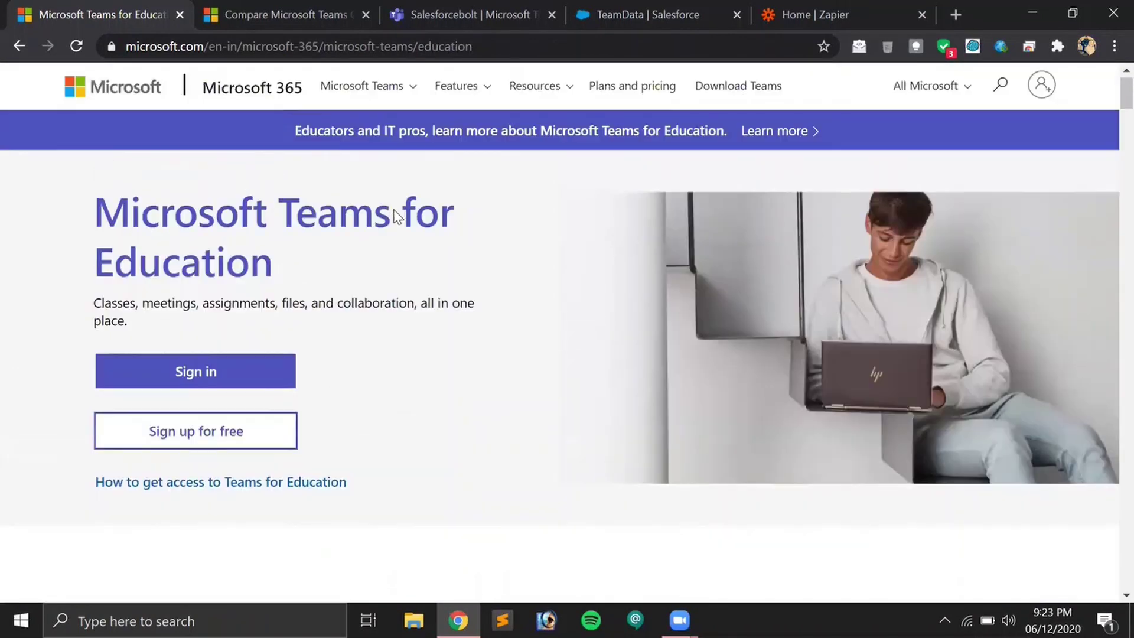
Step: Switch to the Microsoft Teams comparison page and examine the prices and included features of the free, Business Basic, Business Standard and Office 365 E3 plans
click(295, 7)
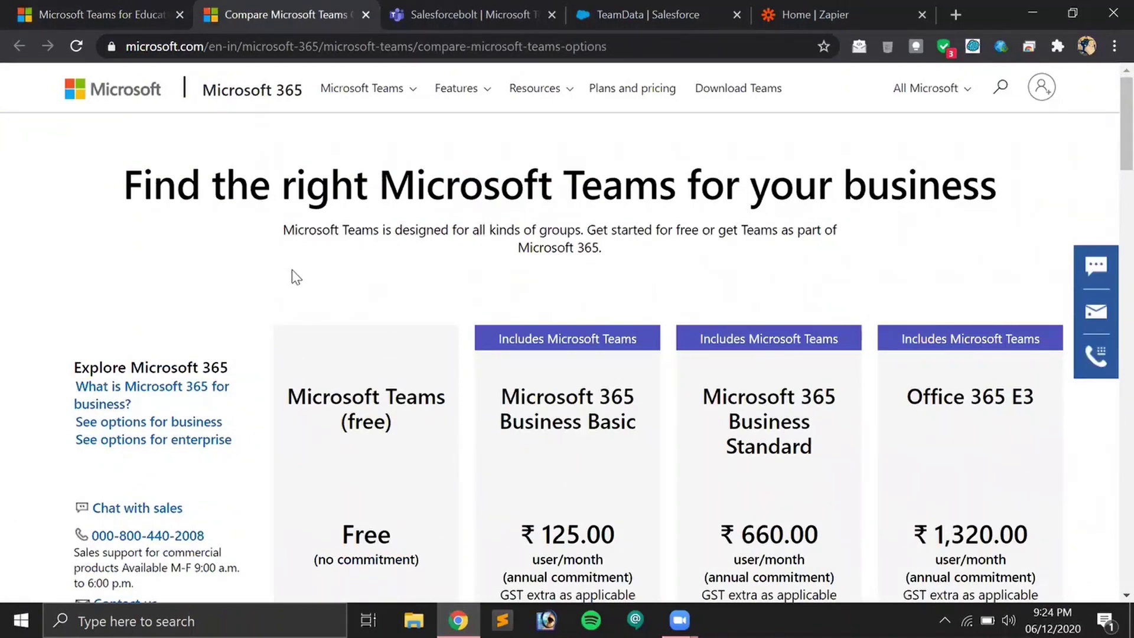
scroll(289, 278, down, 5)
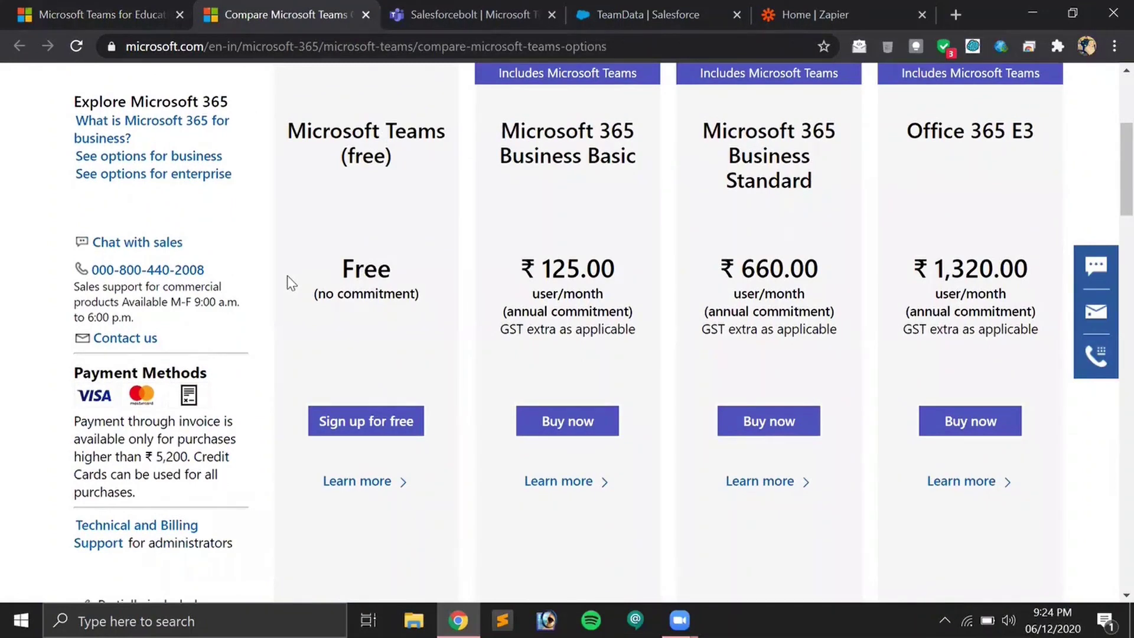
scroll(287, 277, down, 6)
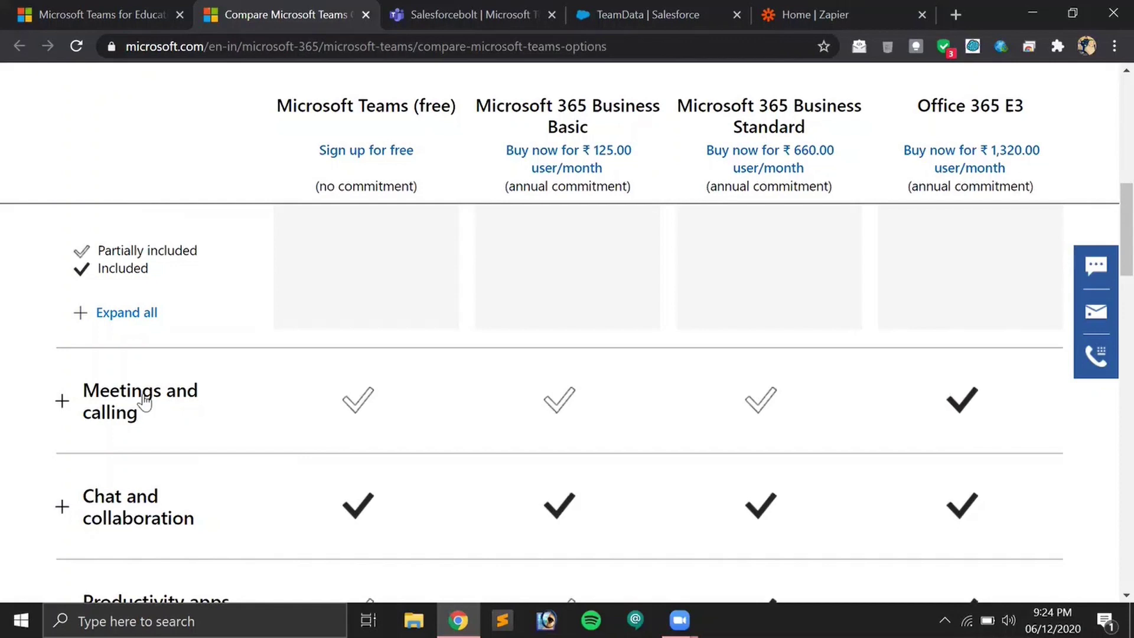
scroll(301, 414, up, 10)
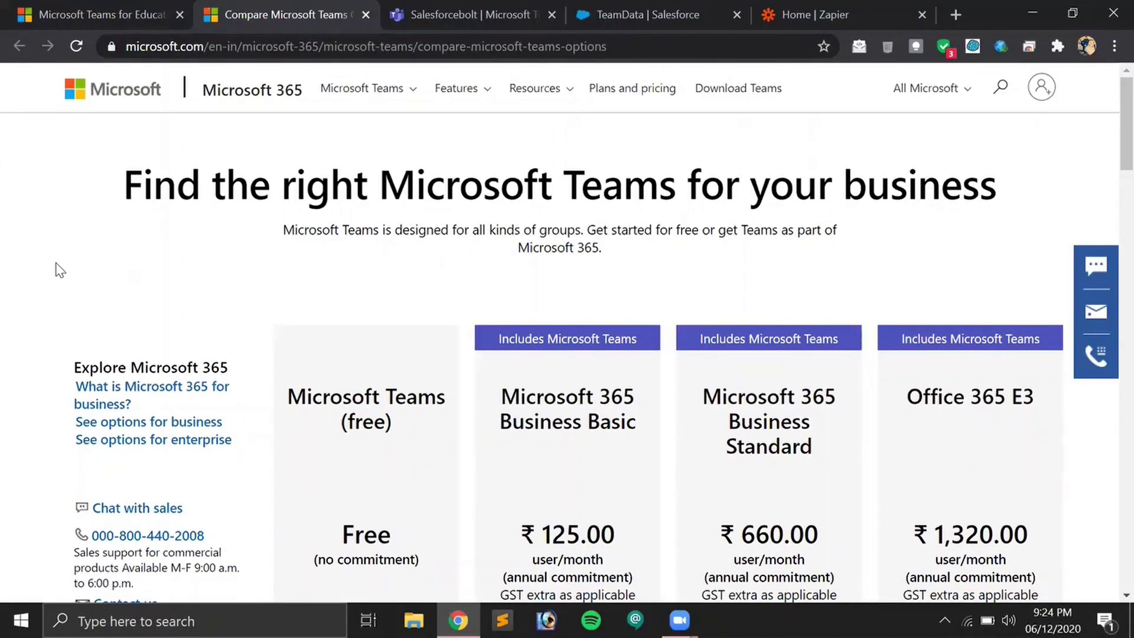
scroll(59, 270, down, 8)
scroll(59, 270, down, 5)
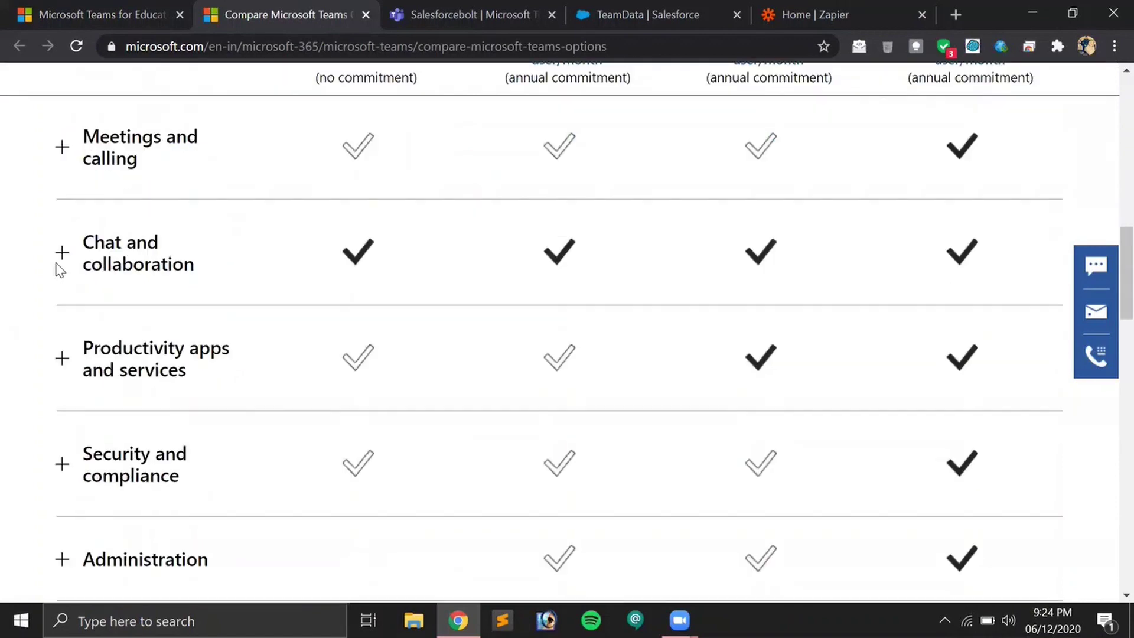
scroll(56, 263, up, 5)
scroll(53, 349, down, 3)
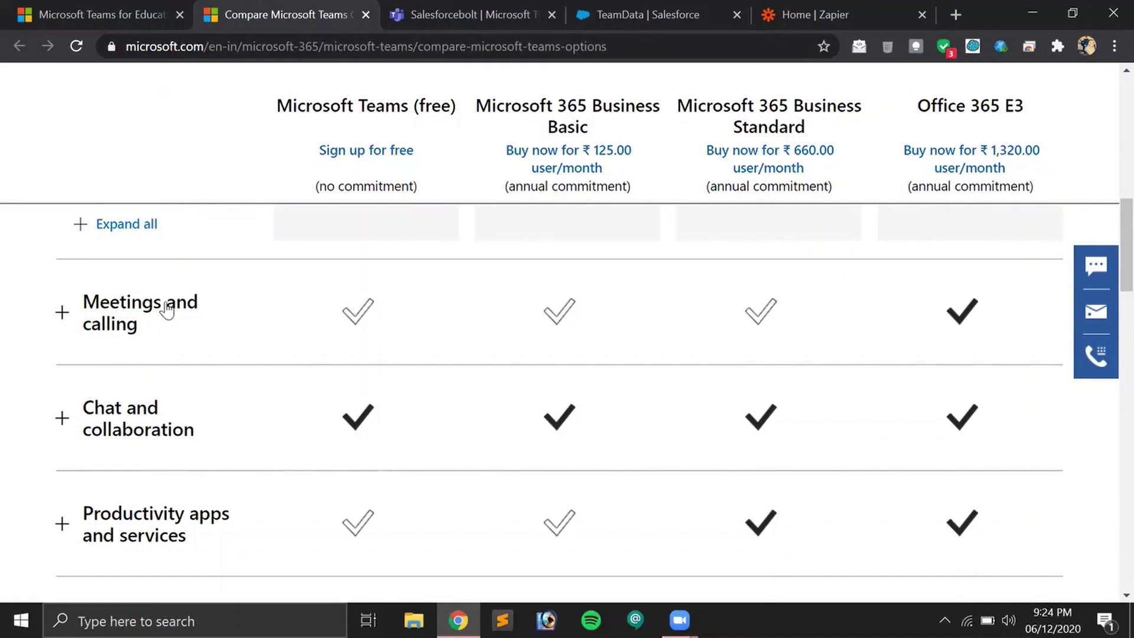
scroll(171, 235, up, 6)
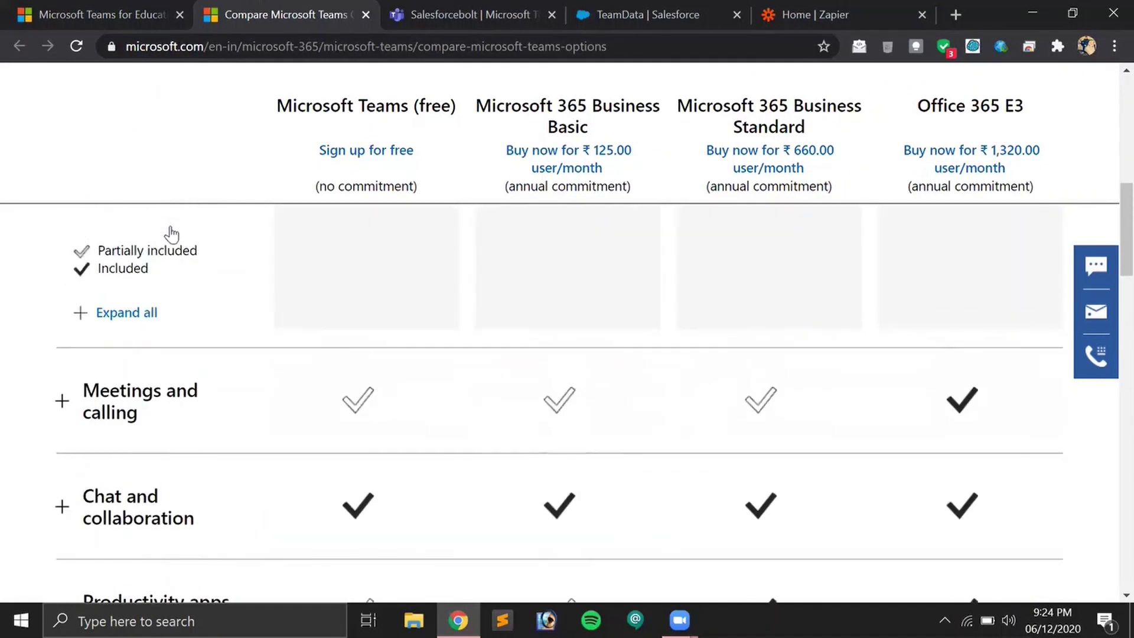
scroll(171, 235, up, 6)
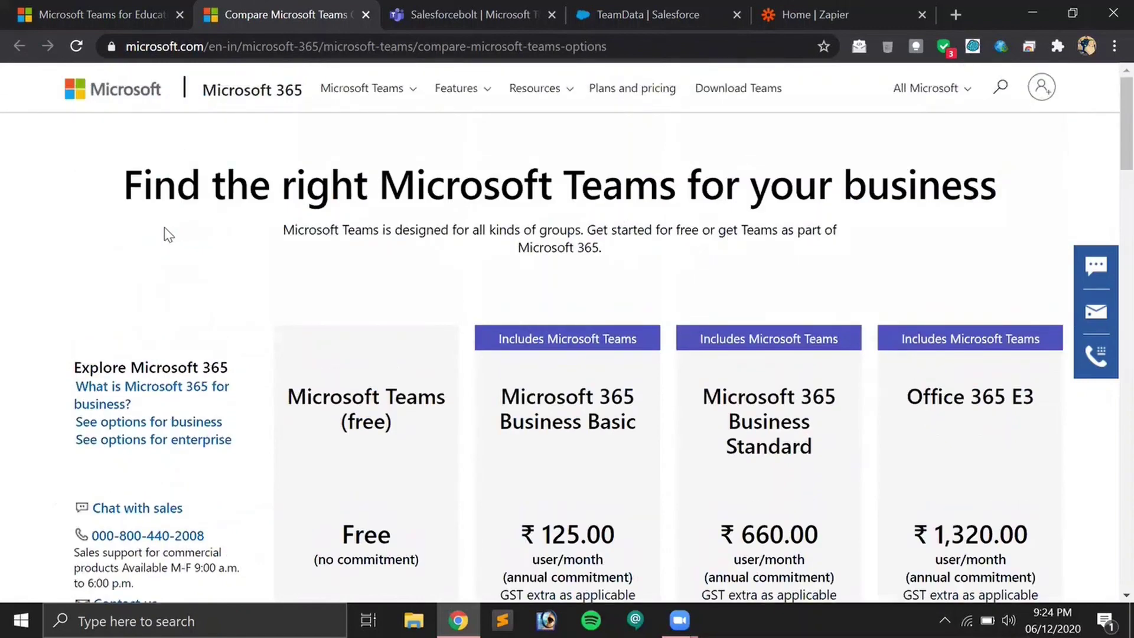
Step: Switch to Zapier and set up a custom workflow that connects Microsoft Teams with Salesforce
click(480, 7)
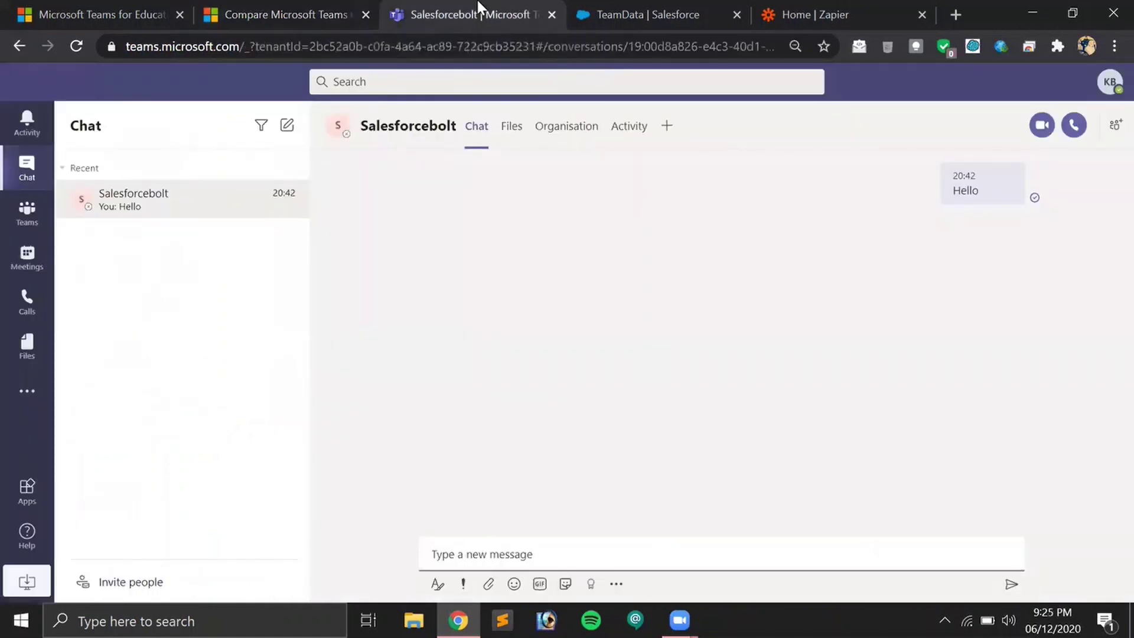
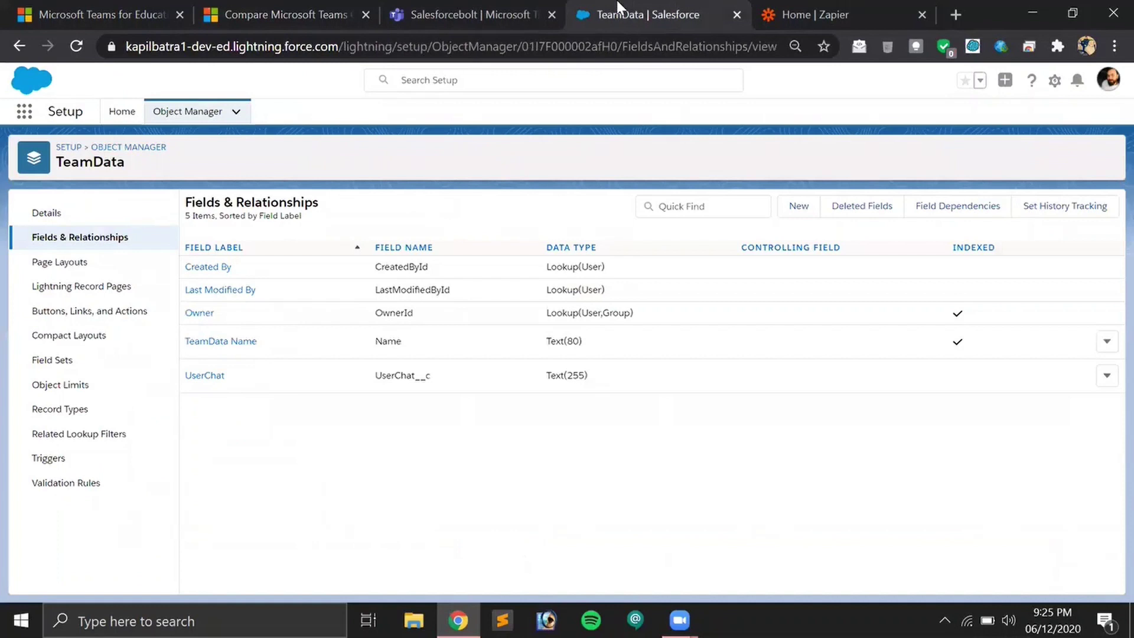
click(817, 9)
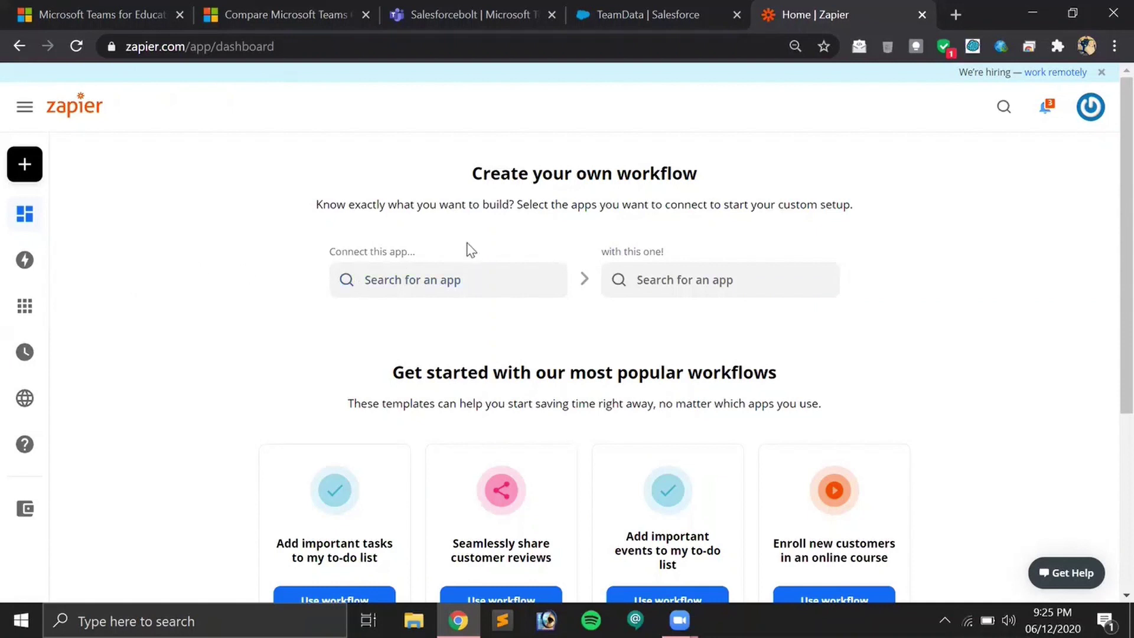
click(460, 277)
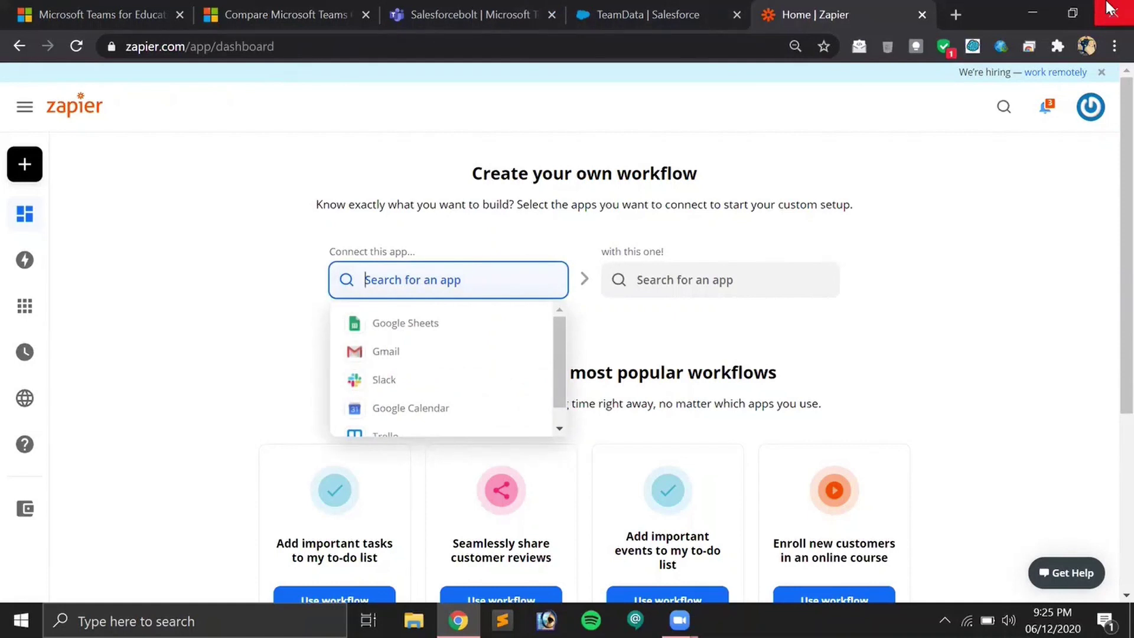
text(Microsoft)
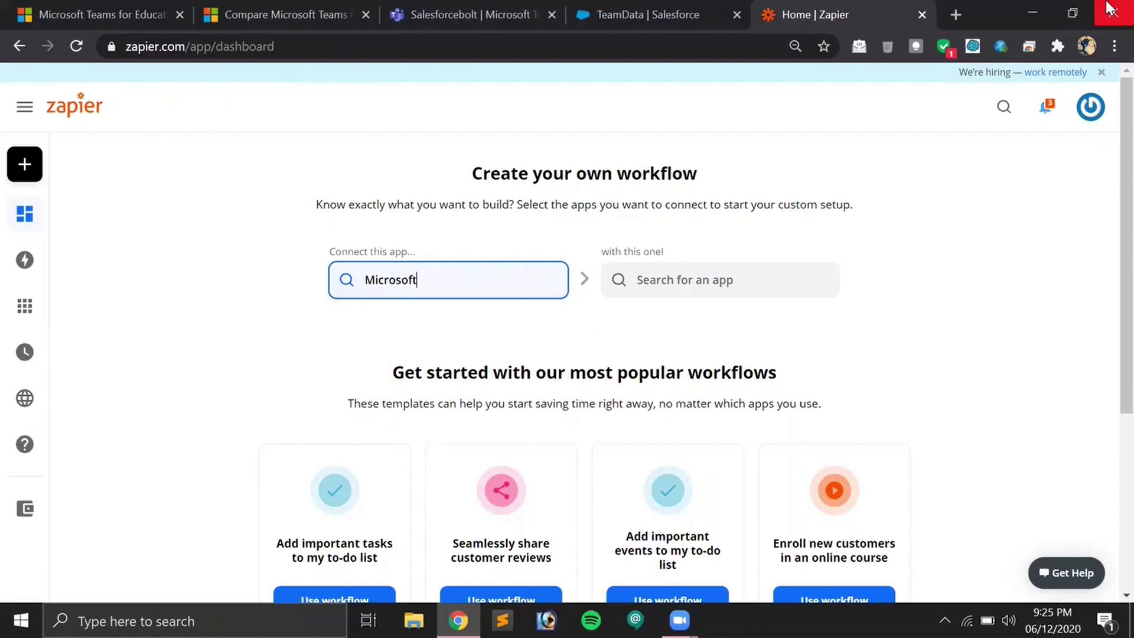
text( Team)
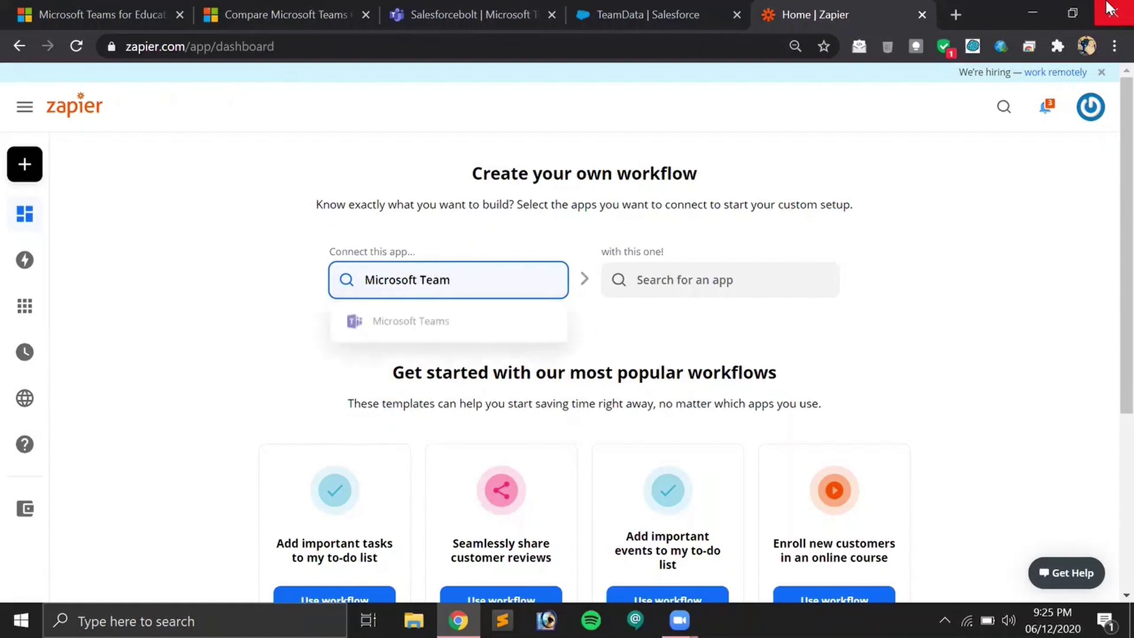
text(s)
click(446, 328)
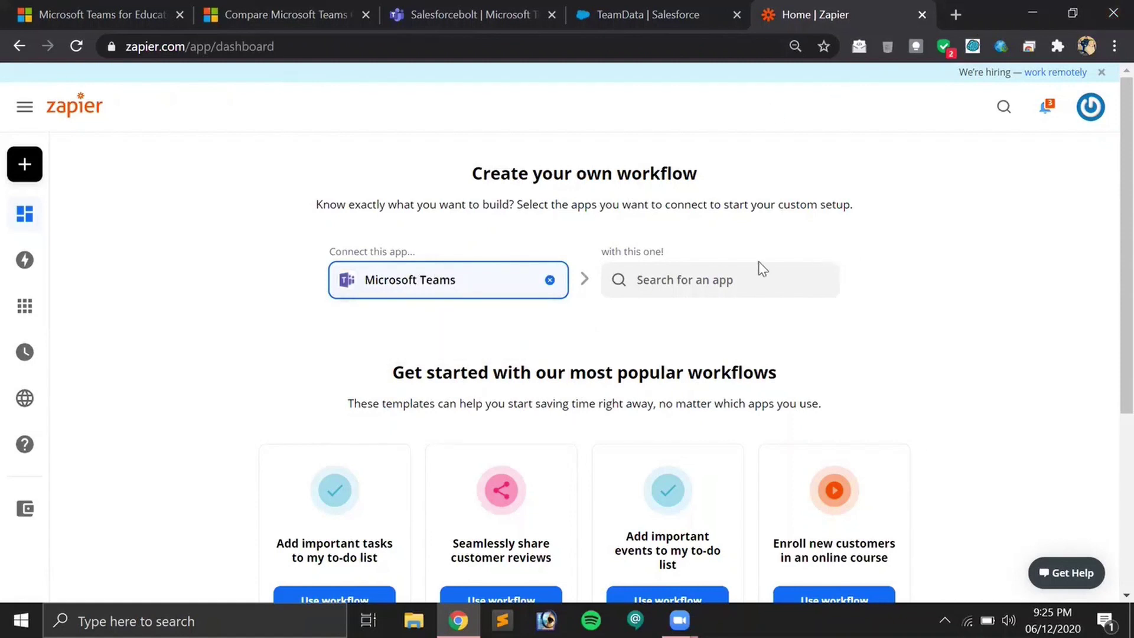
click(716, 275)
text(Salesforce)
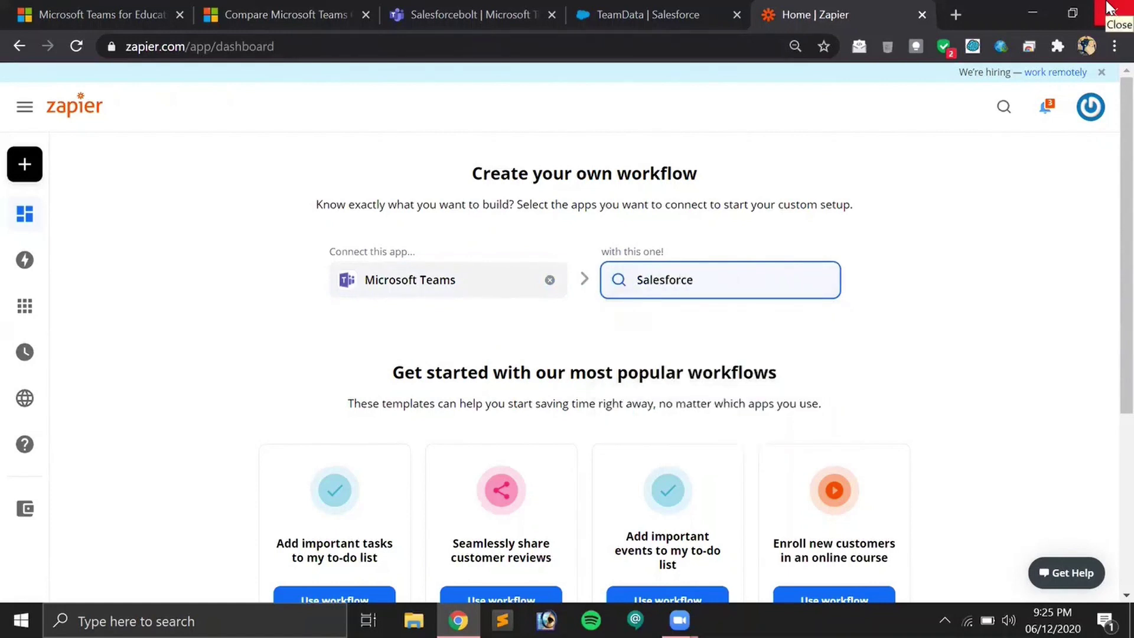
click(654, 335)
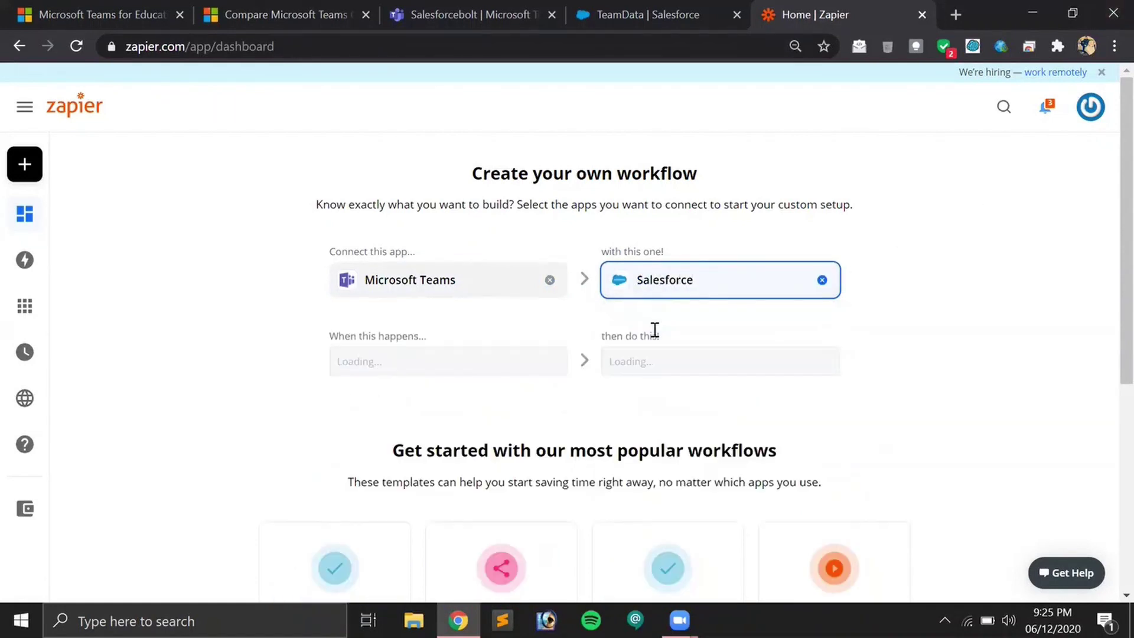
Step: Set the workflow's trigger to New Chat Message and its action to Create Record, and use the resulting Zap
click(471, 371)
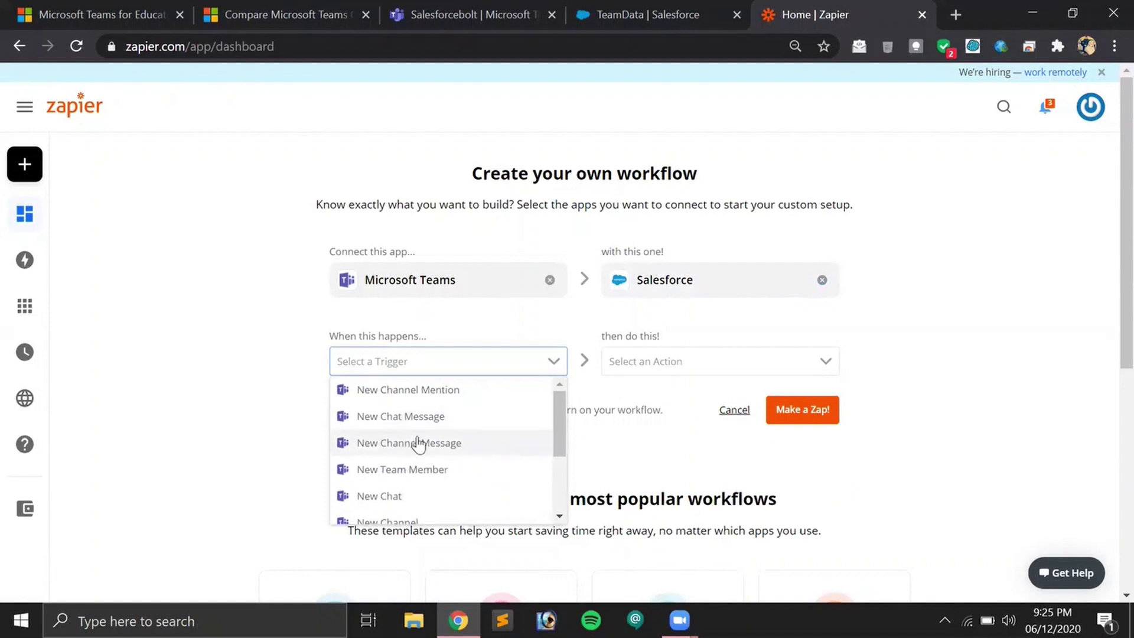
scroll(475, 436, down, 3)
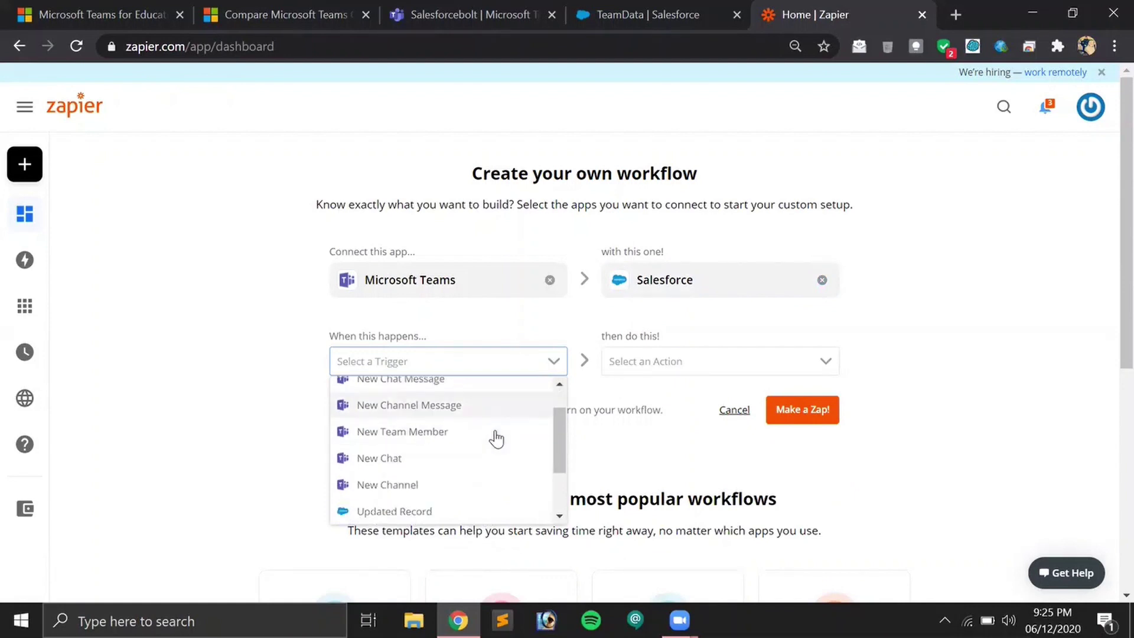
scroll(506, 442, up, 3)
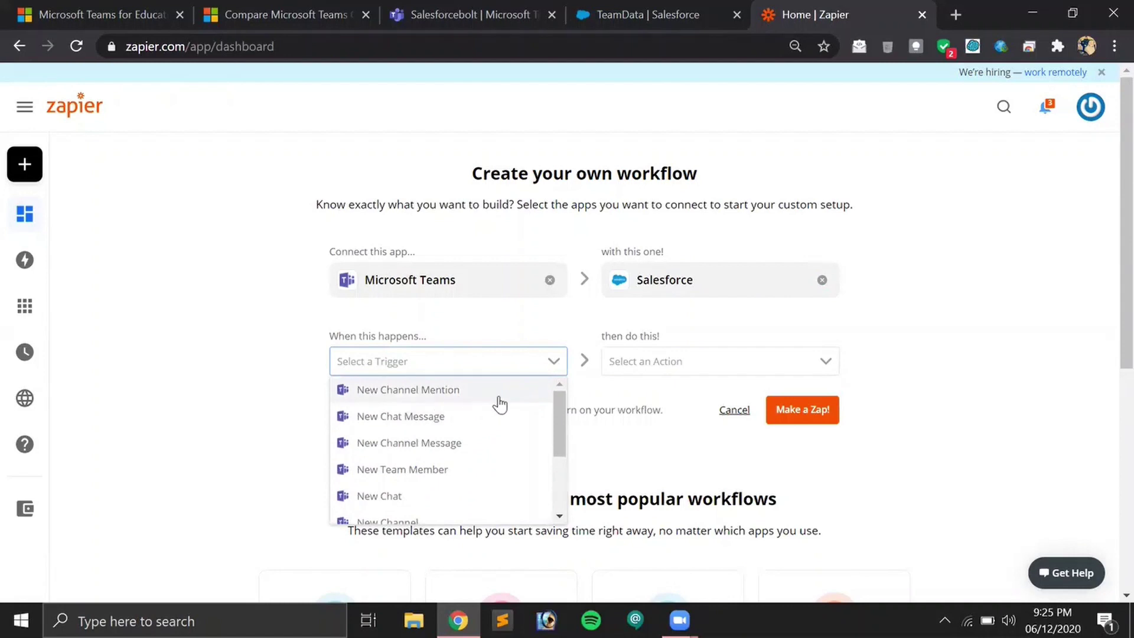
click(452, 421)
click(709, 362)
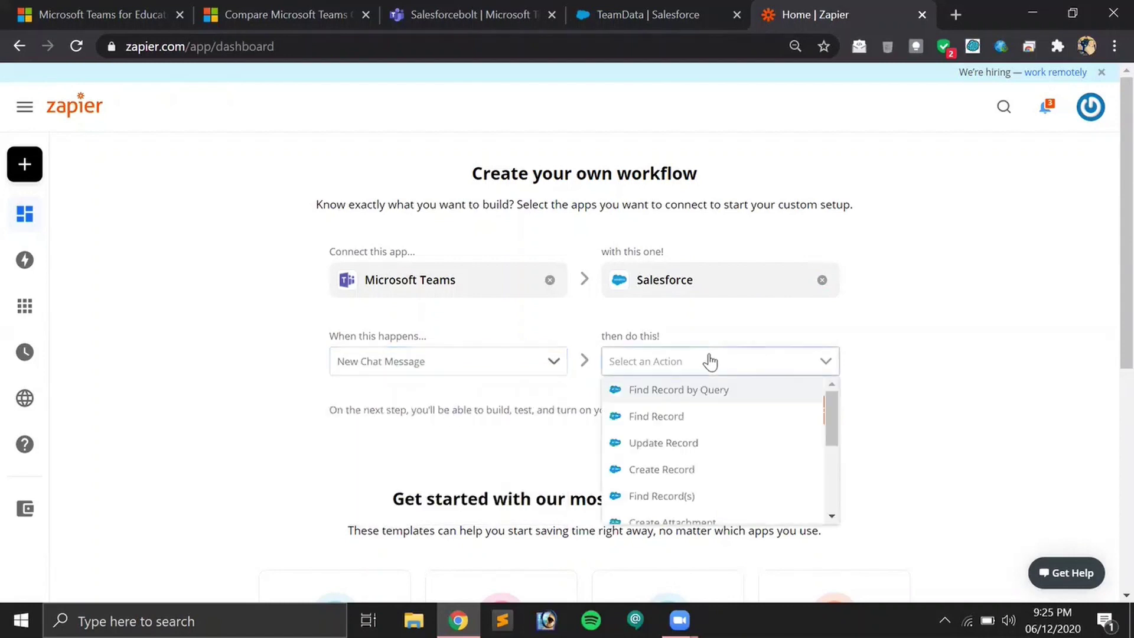
click(679, 471)
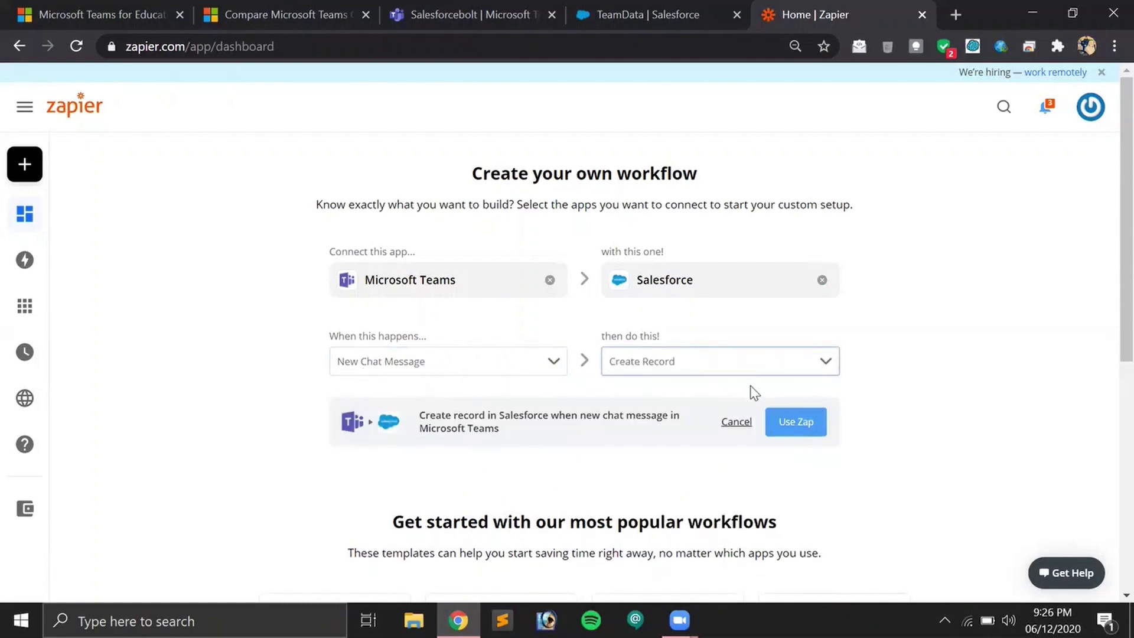
click(792, 422)
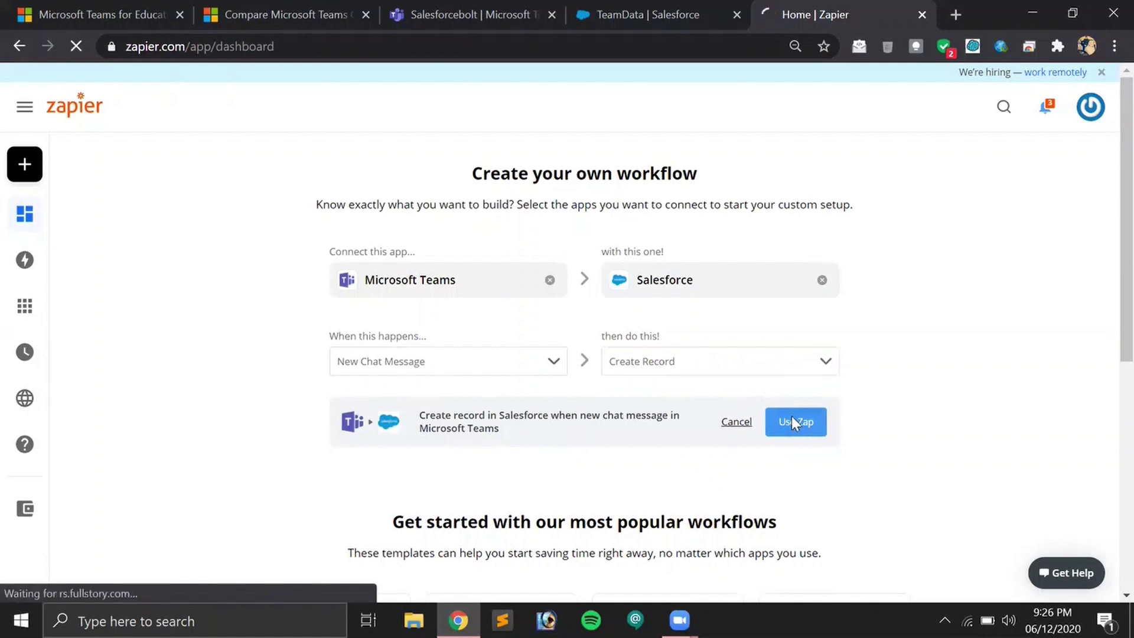
Step: Switch to Salesforce and go to the Setup home page to search the setup items
click(662, 8)
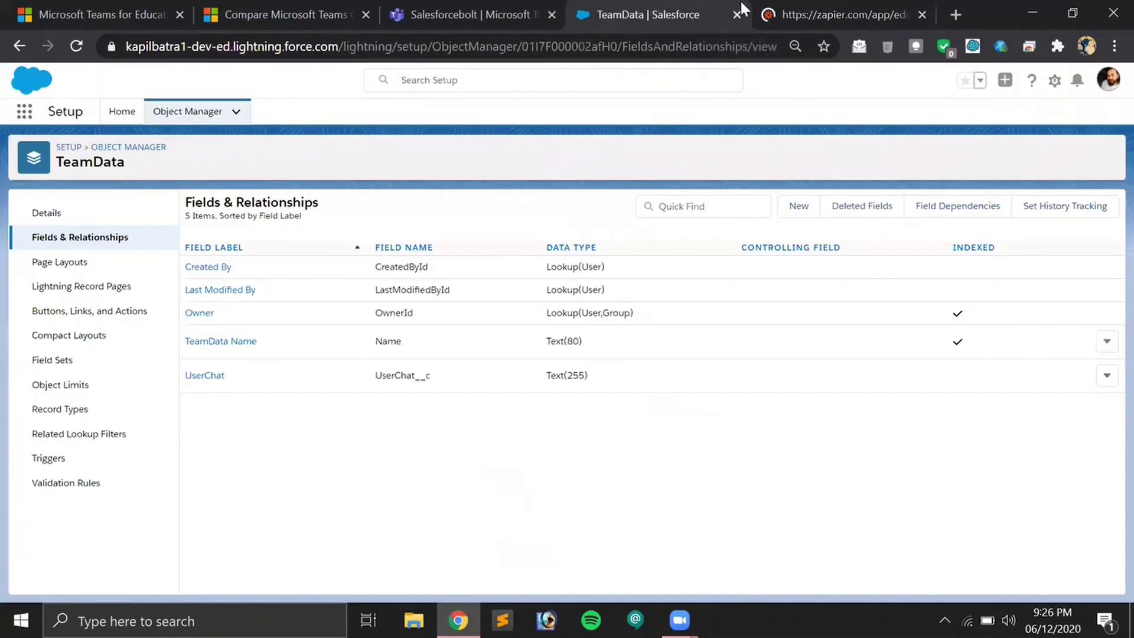
click(34, 116)
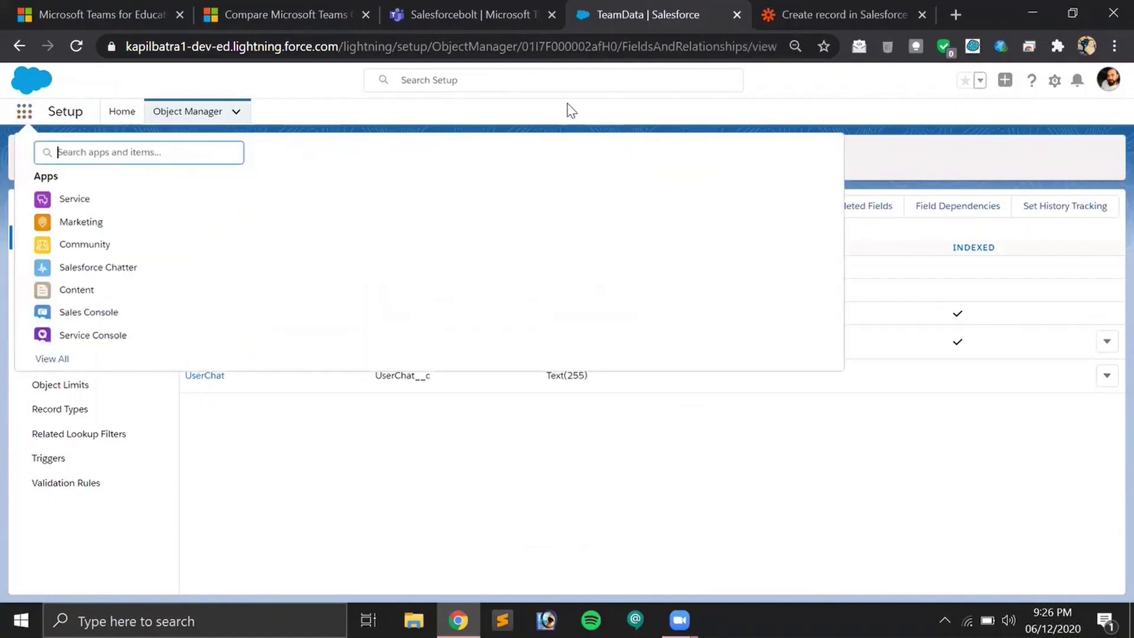
key(Escape)
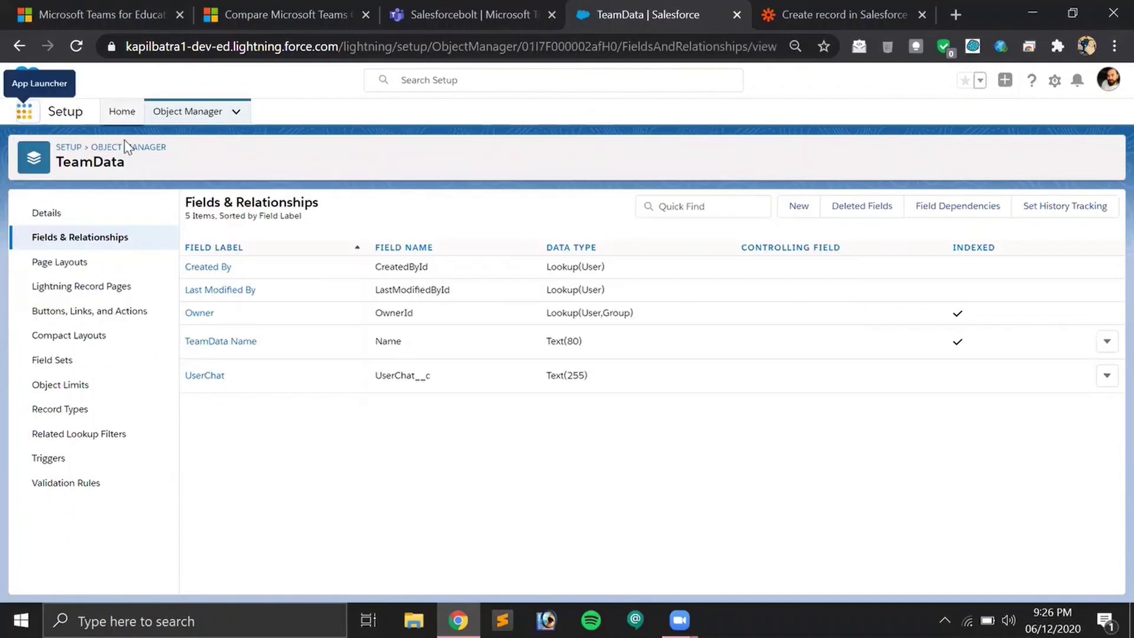
click(171, 115)
click(122, 113)
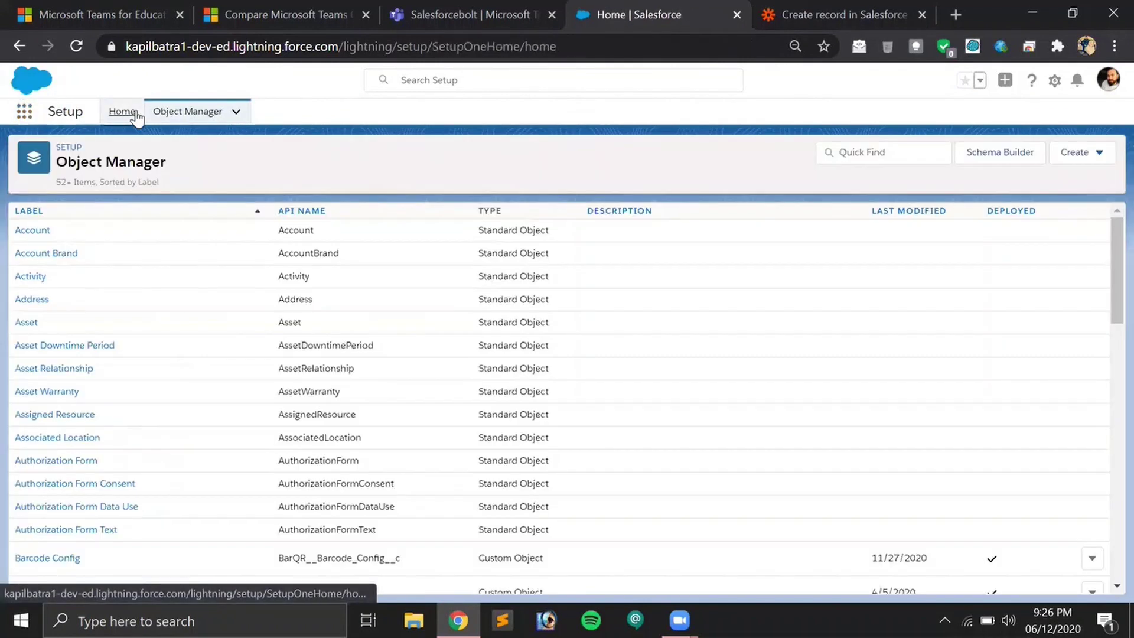
click(86, 158)
text(na)
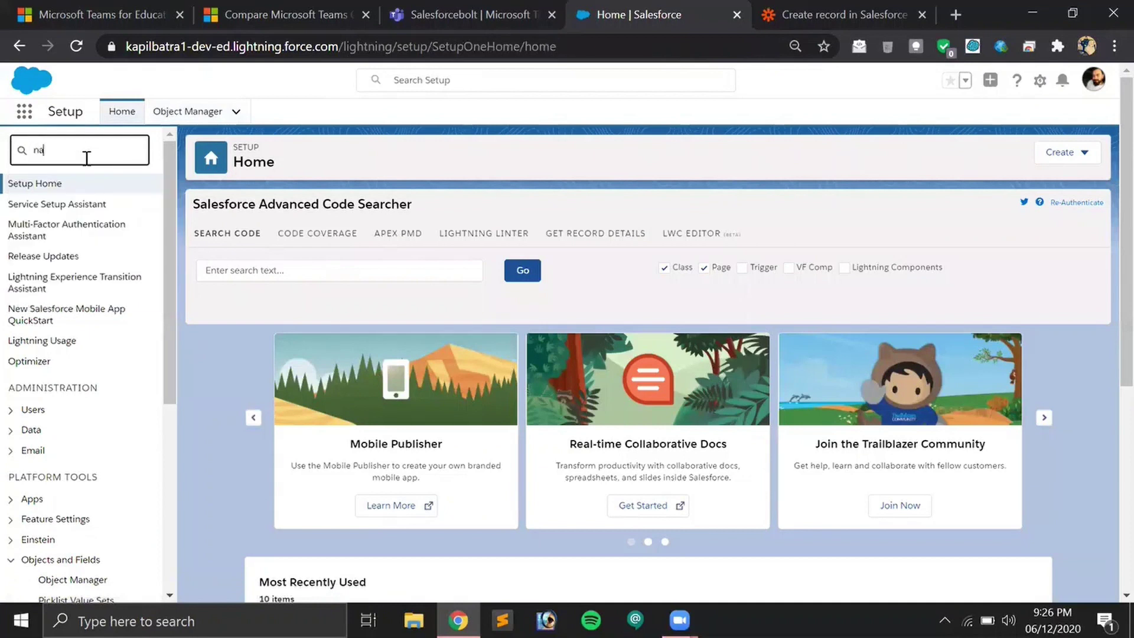
text(v)
key(BackSpace)
key(BackSpace)
key(BackSpace)
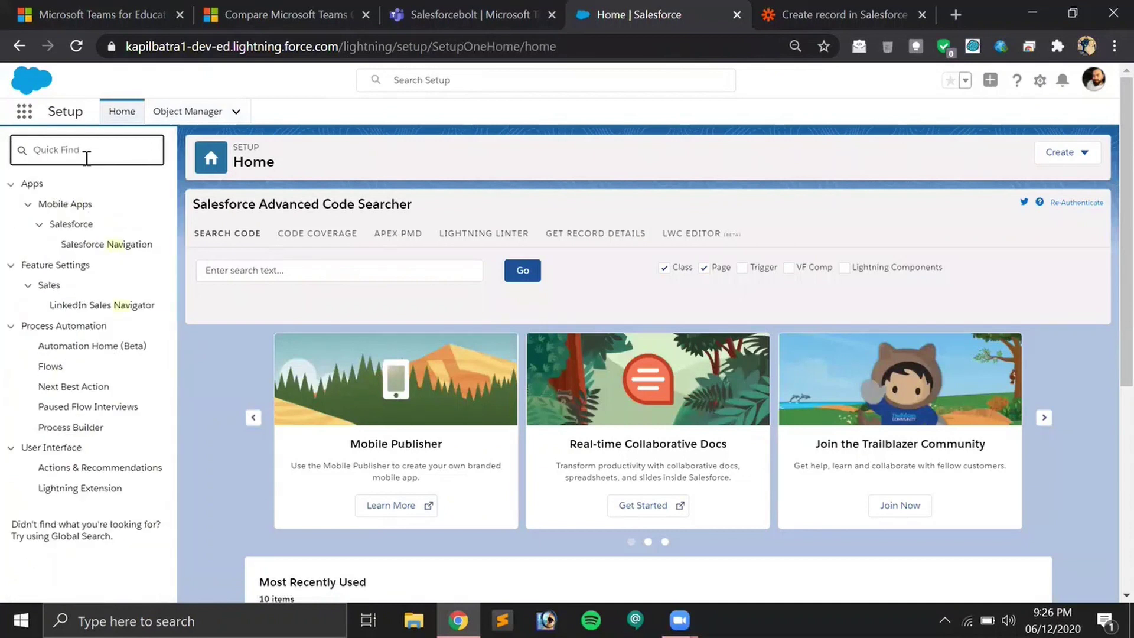
Step: Start a new custom object tab for the TeamData object and give it the Balls tab style
text(tab)
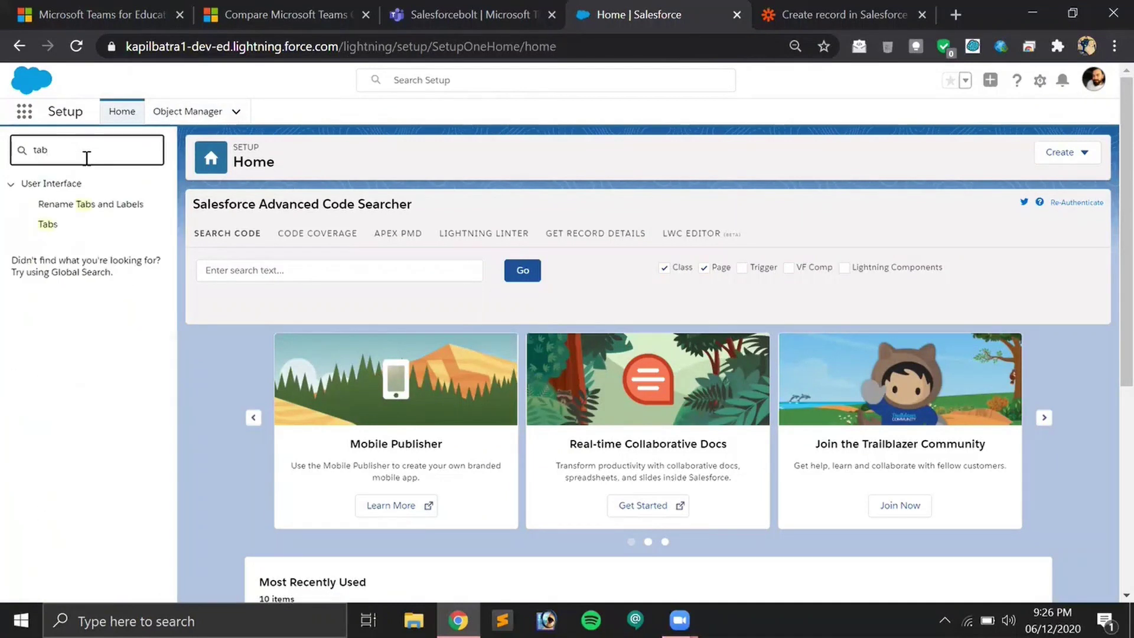
click(45, 227)
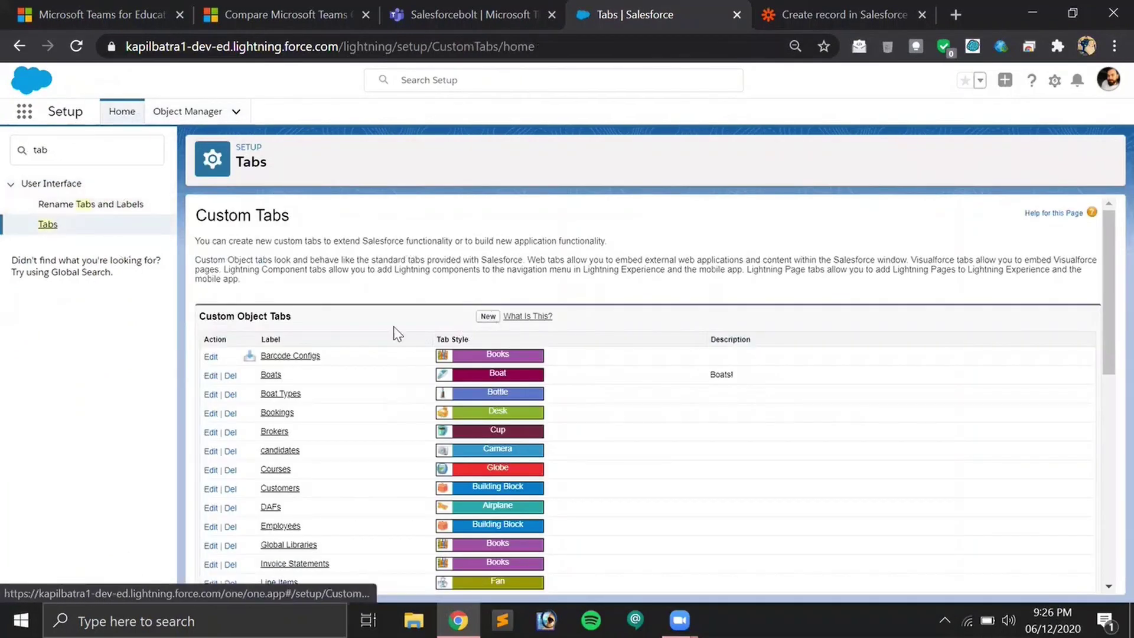
click(485, 316)
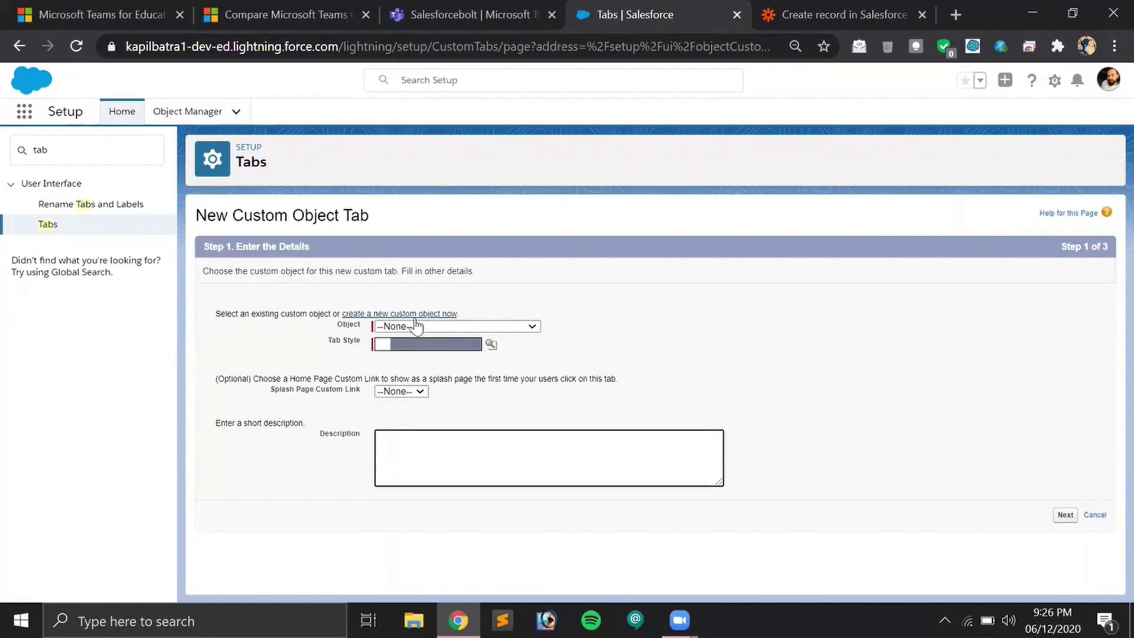
click(409, 327)
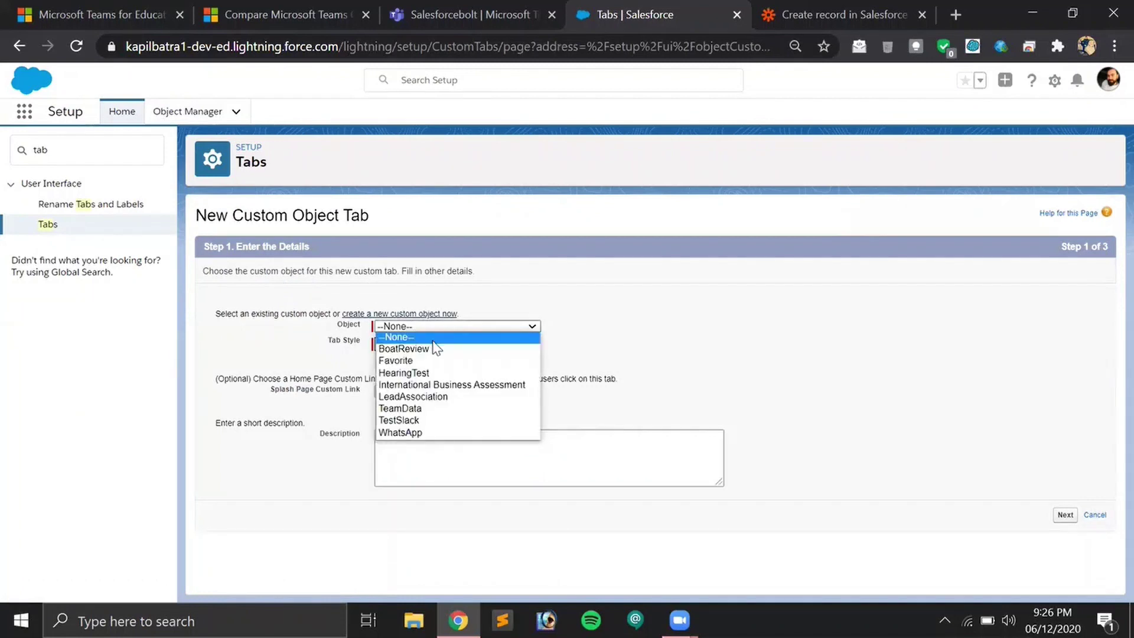
click(418, 406)
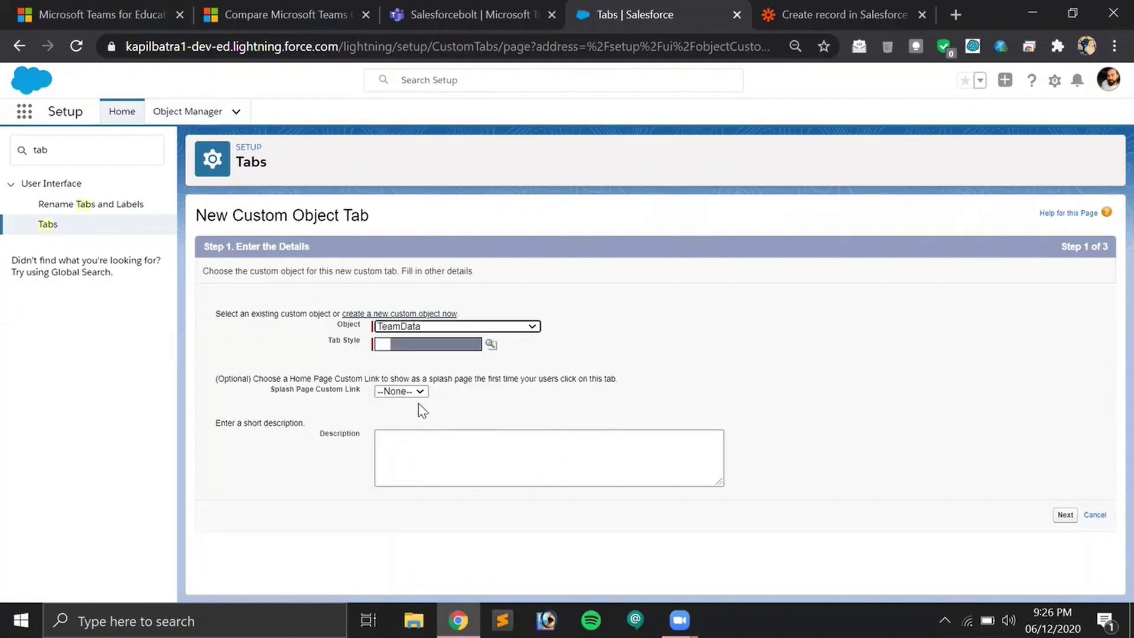
click(490, 345)
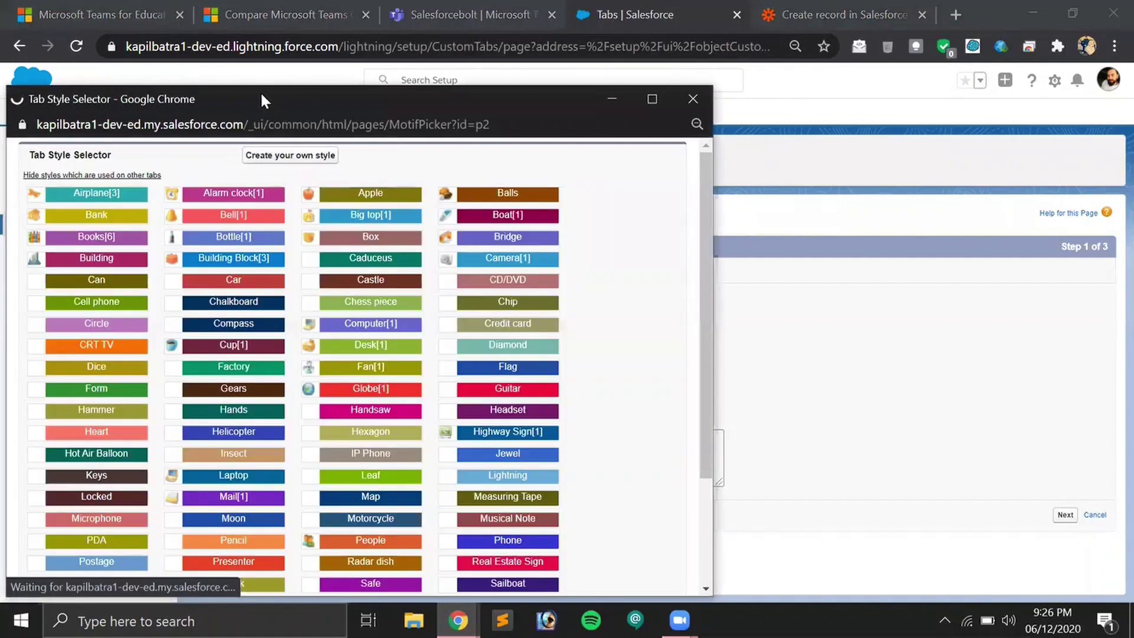
drag(262, 95, 426, 72)
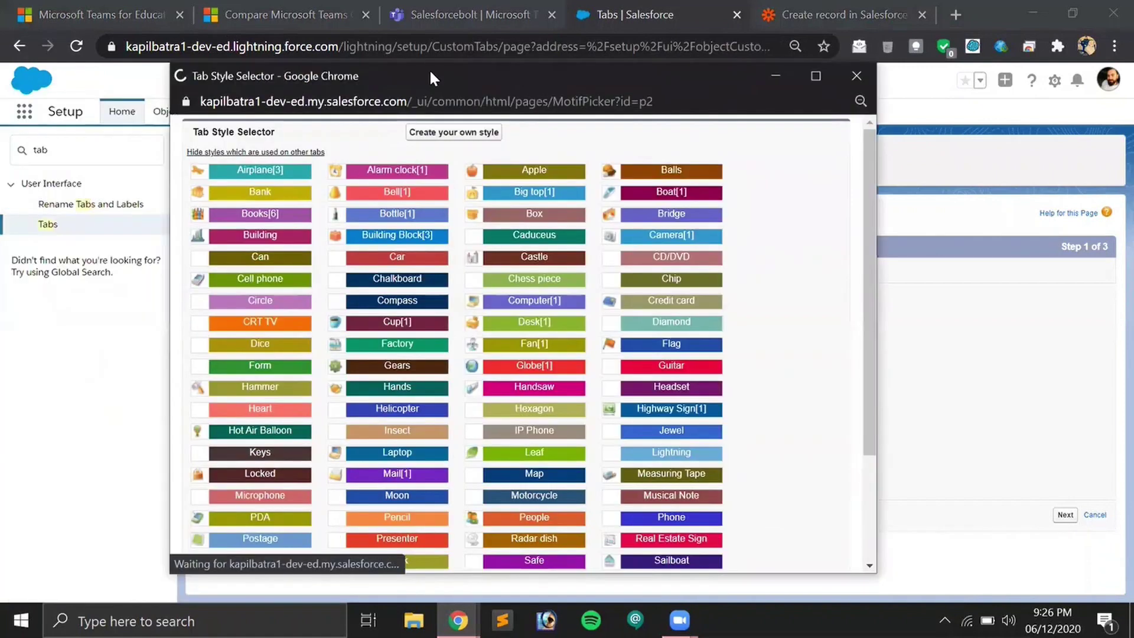
click(652, 171)
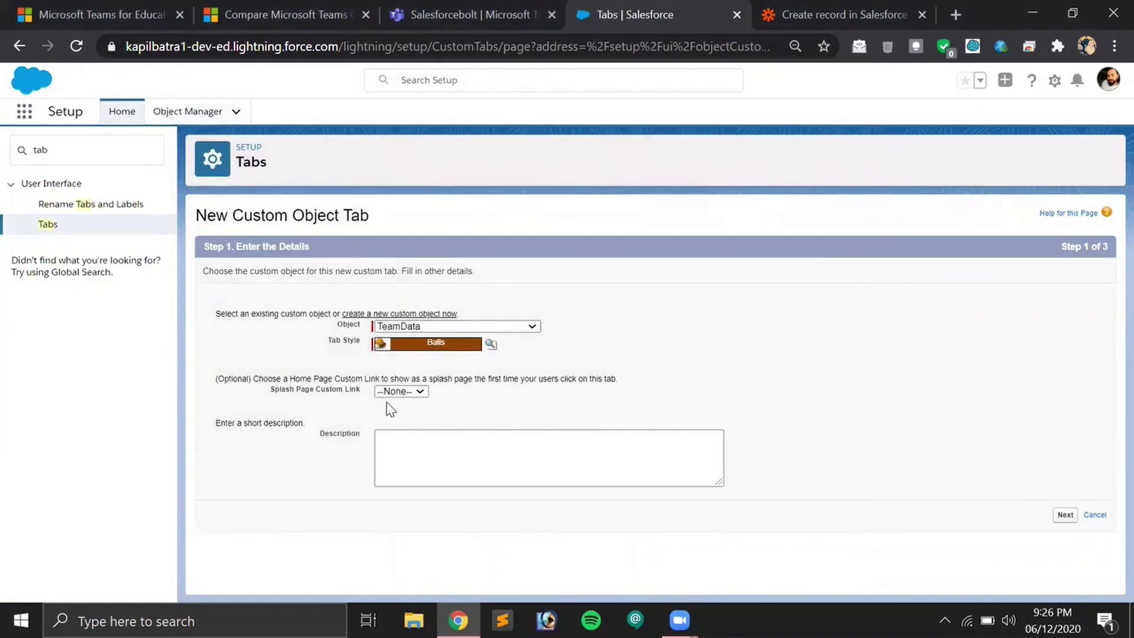
Step: Keep the tab Default On for all profiles, accept the preselected custom apps and save the tab
click(1066, 515)
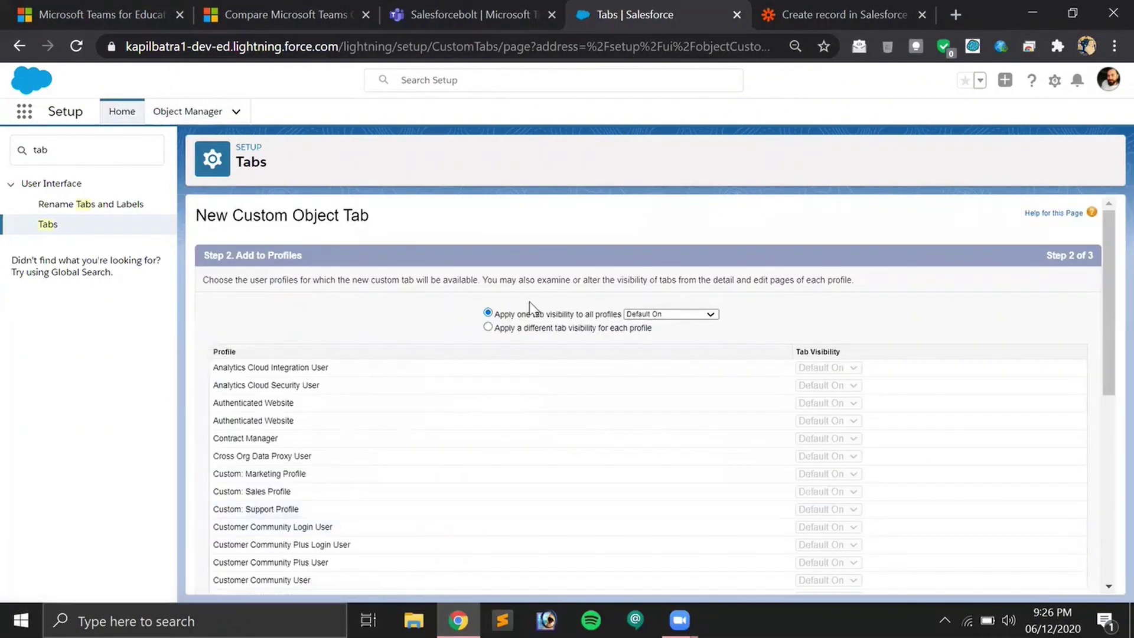
scroll(1069, 331, down, 10)
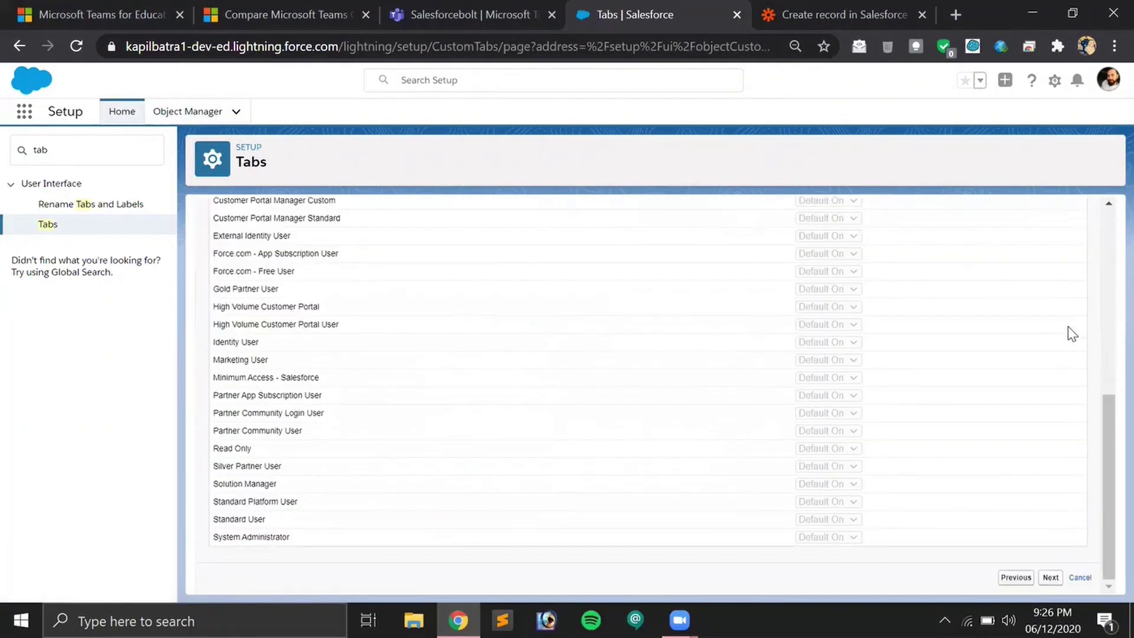
click(1049, 578)
scroll(1027, 295, down, 5)
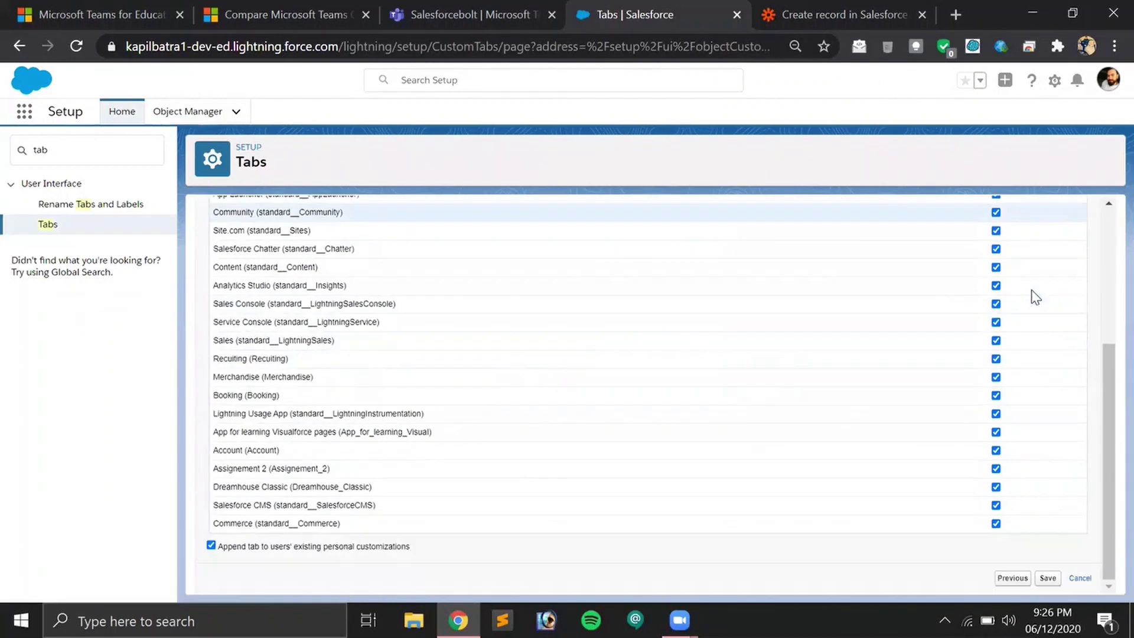
click(1046, 579)
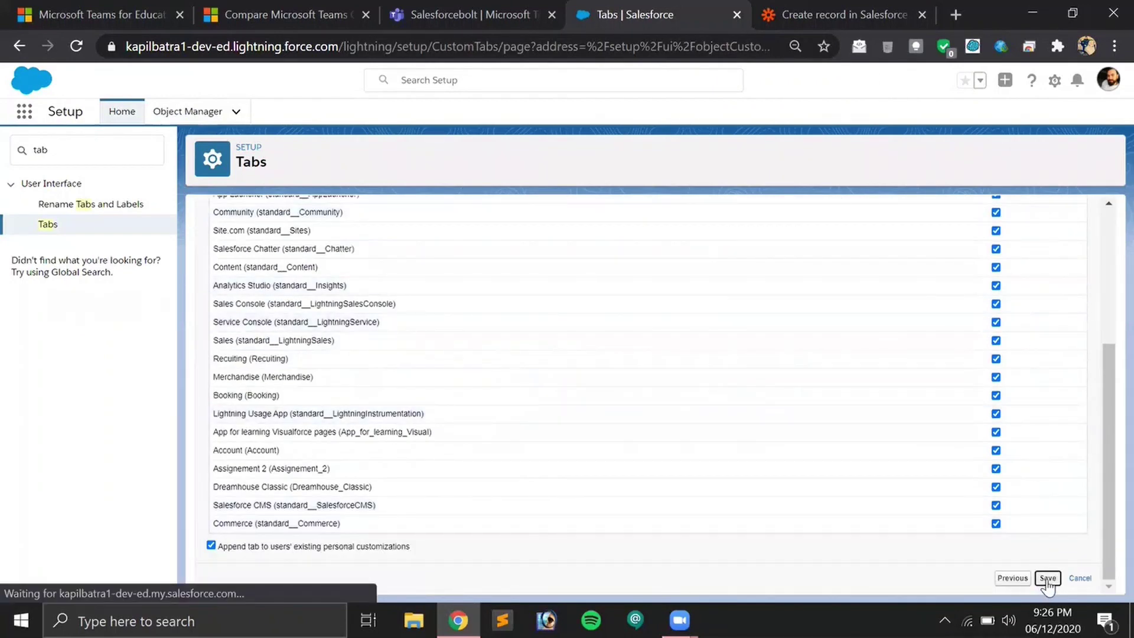
Step: Switch to the Sales app and open the TeamData object's records
click(28, 114)
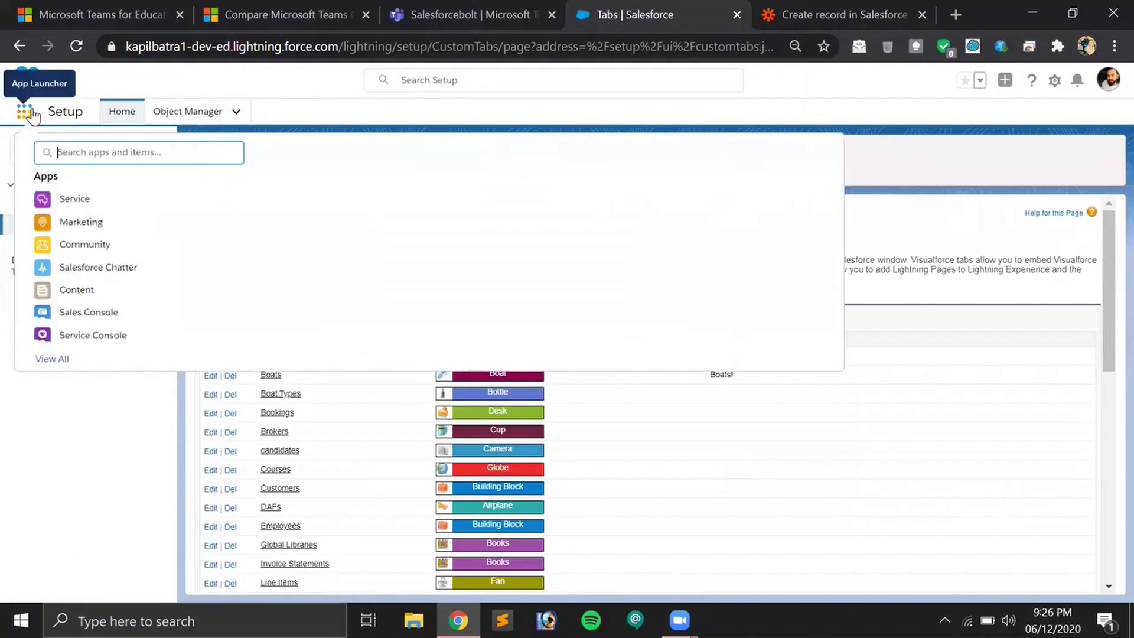
text(sales)
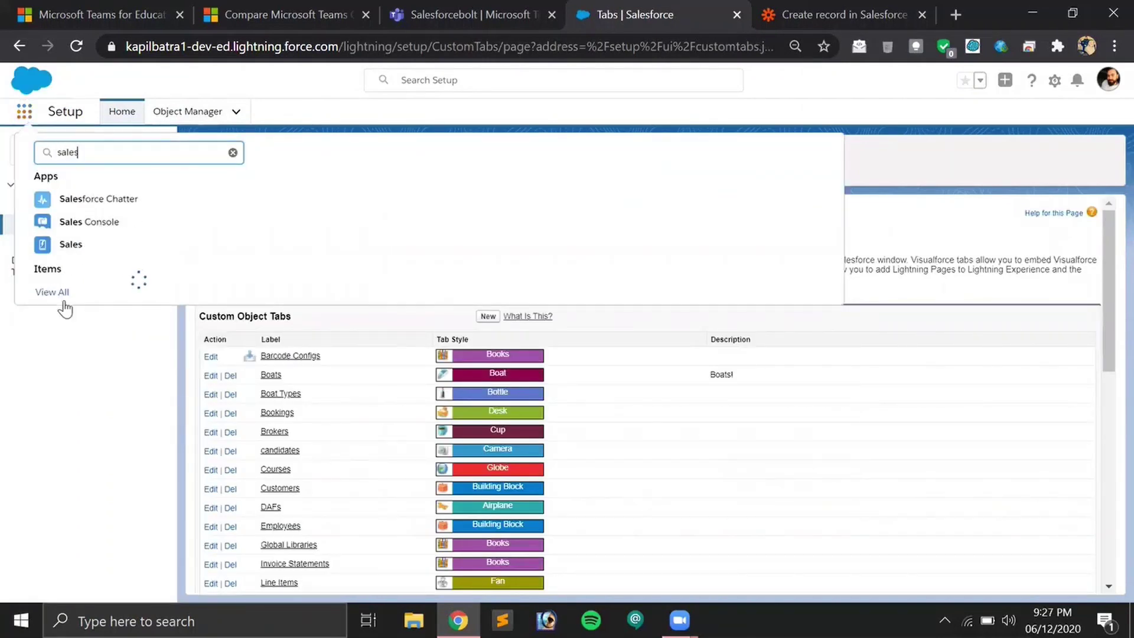
click(88, 257)
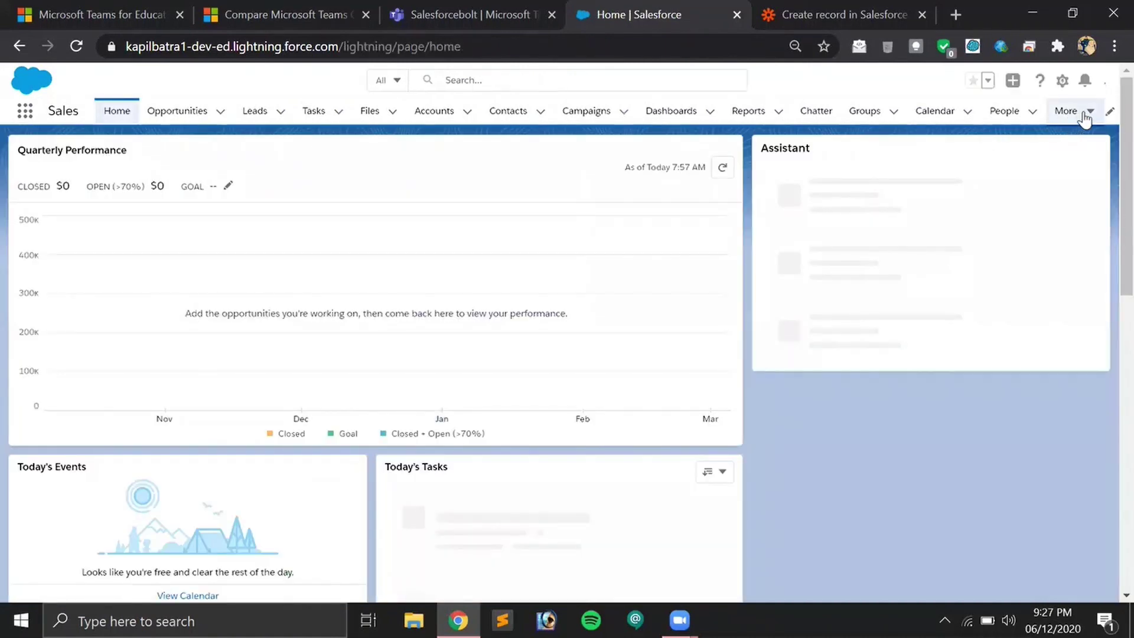
click(1067, 111)
scroll(1040, 250, down, 6)
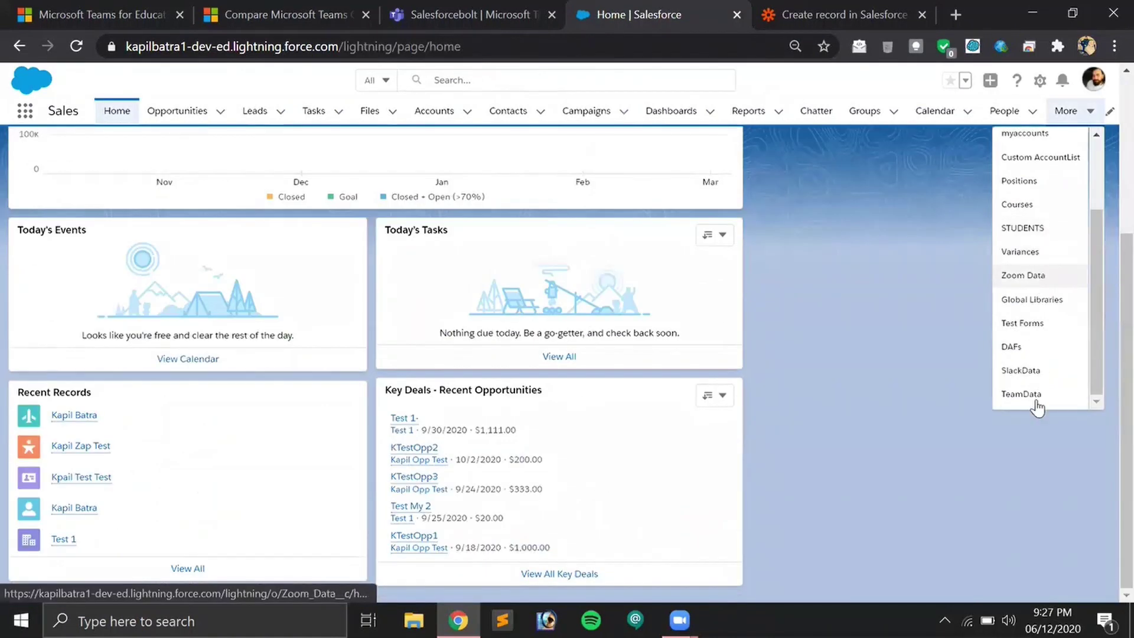
click(1082, 111)
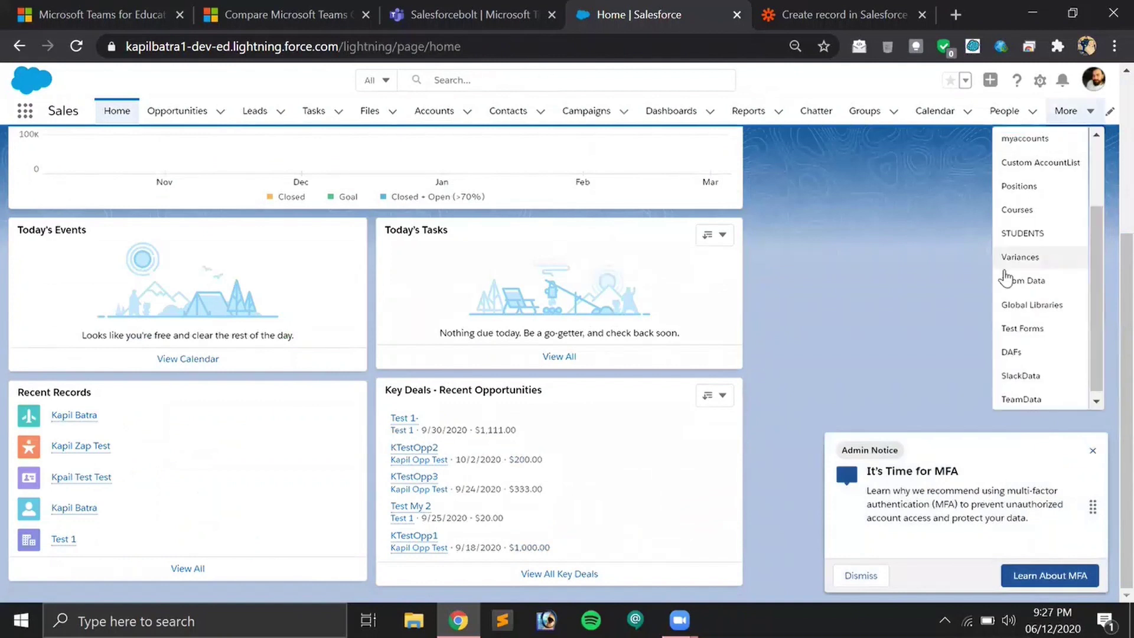
click(1017, 394)
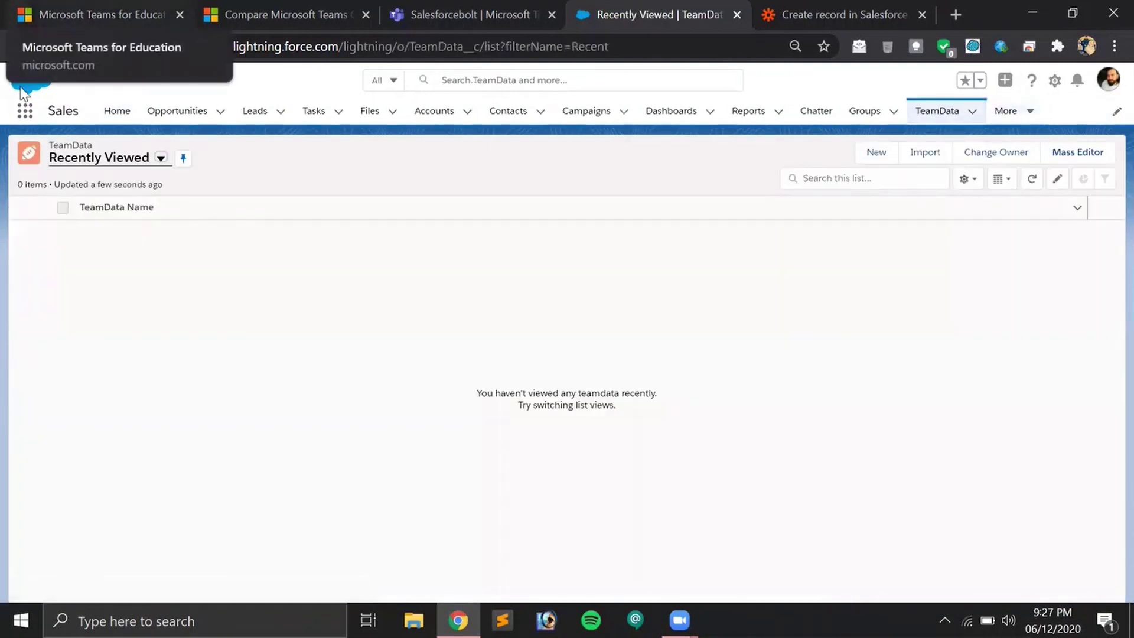
Step: Show the All list view of TeamData and reload the page
click(161, 158)
click(141, 208)
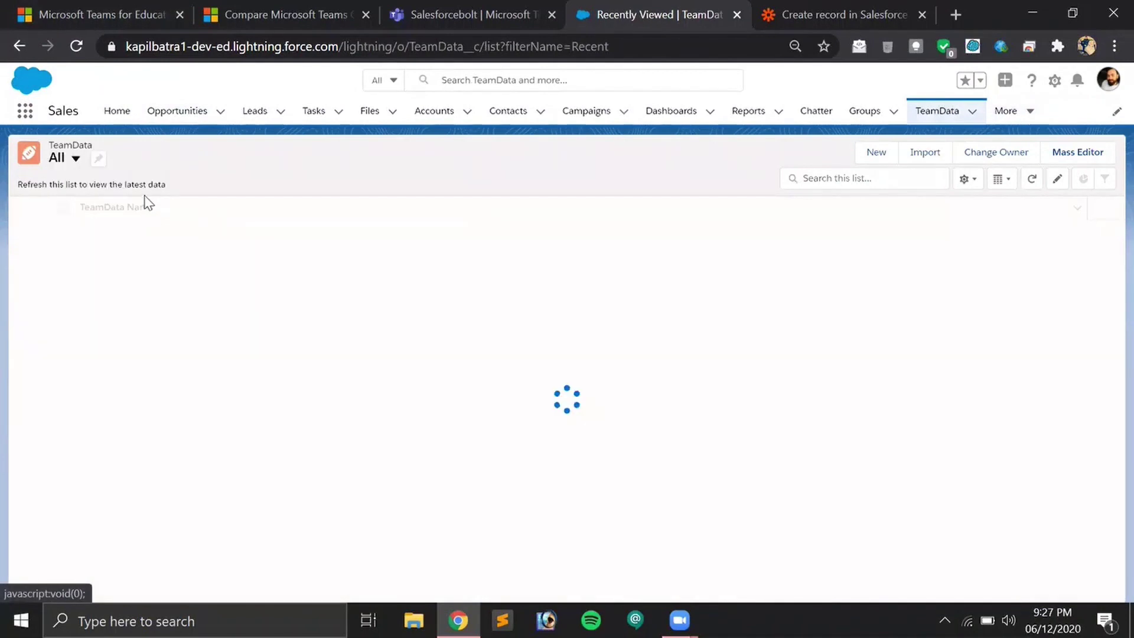
click(77, 46)
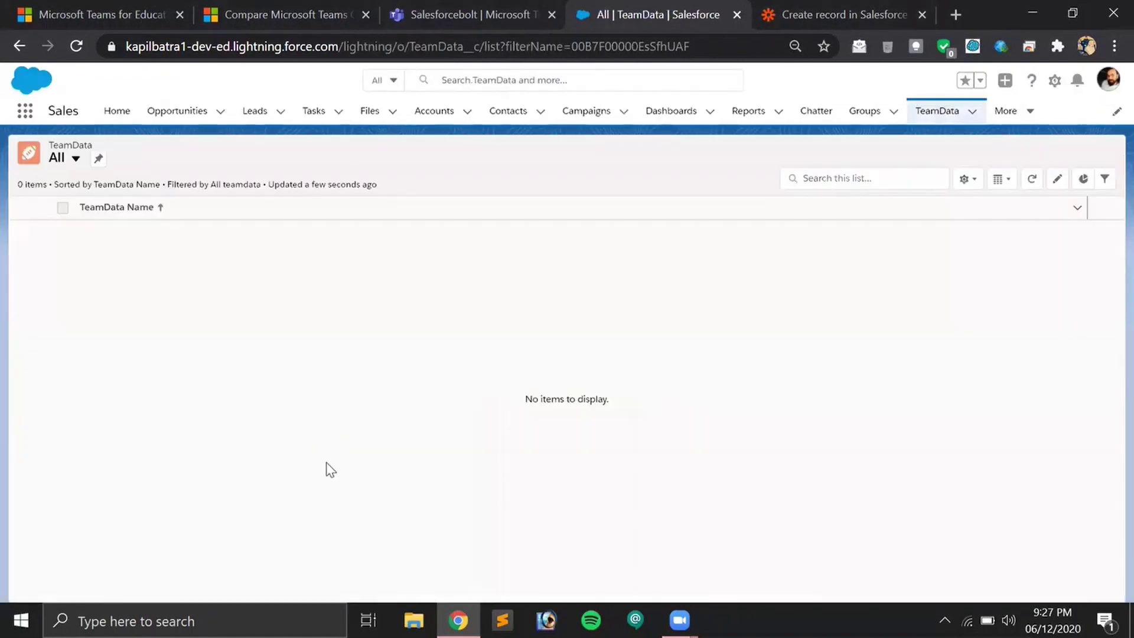
Step: Switch to the Zapier Zap and try to connect a Microsoft Teams account to the trigger, granting Zapier the requested permissions
click(819, 3)
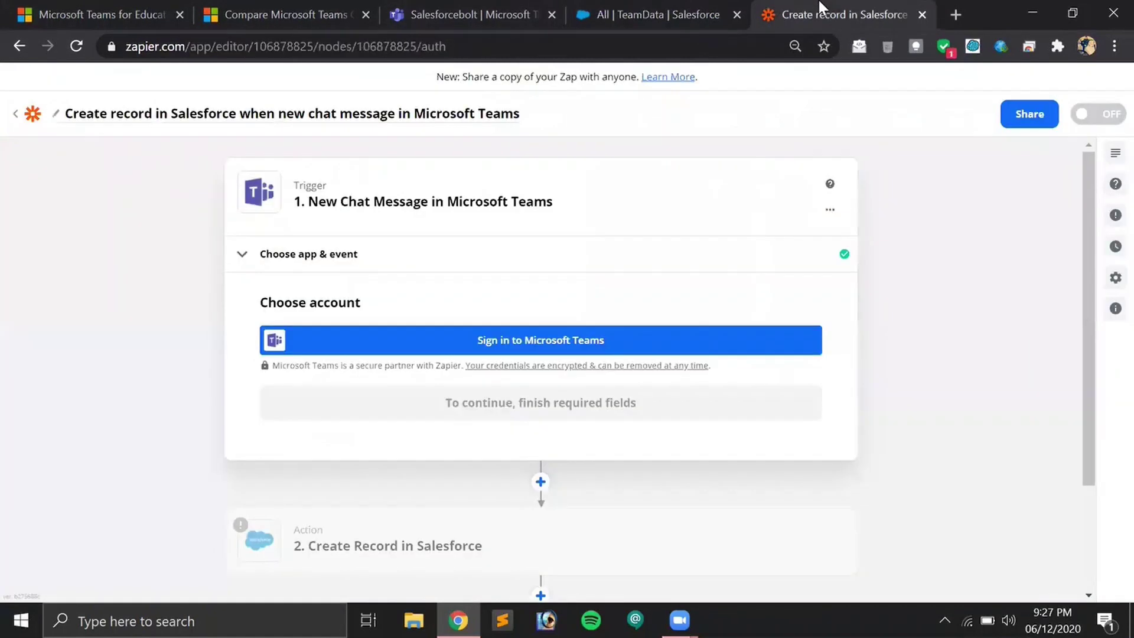
click(505, 338)
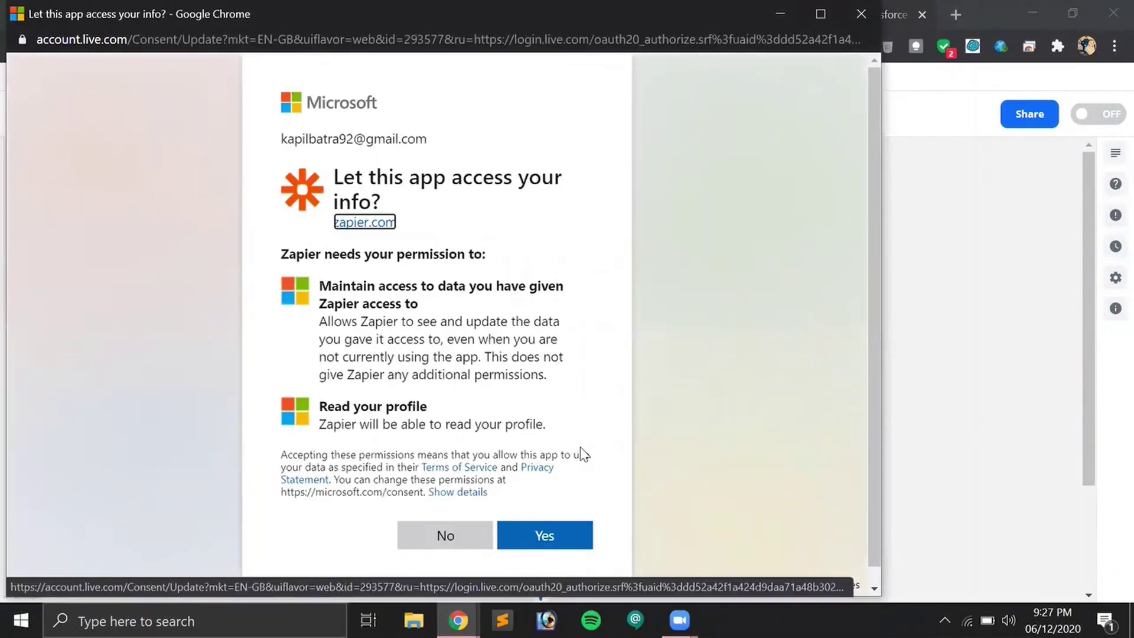
click(564, 535)
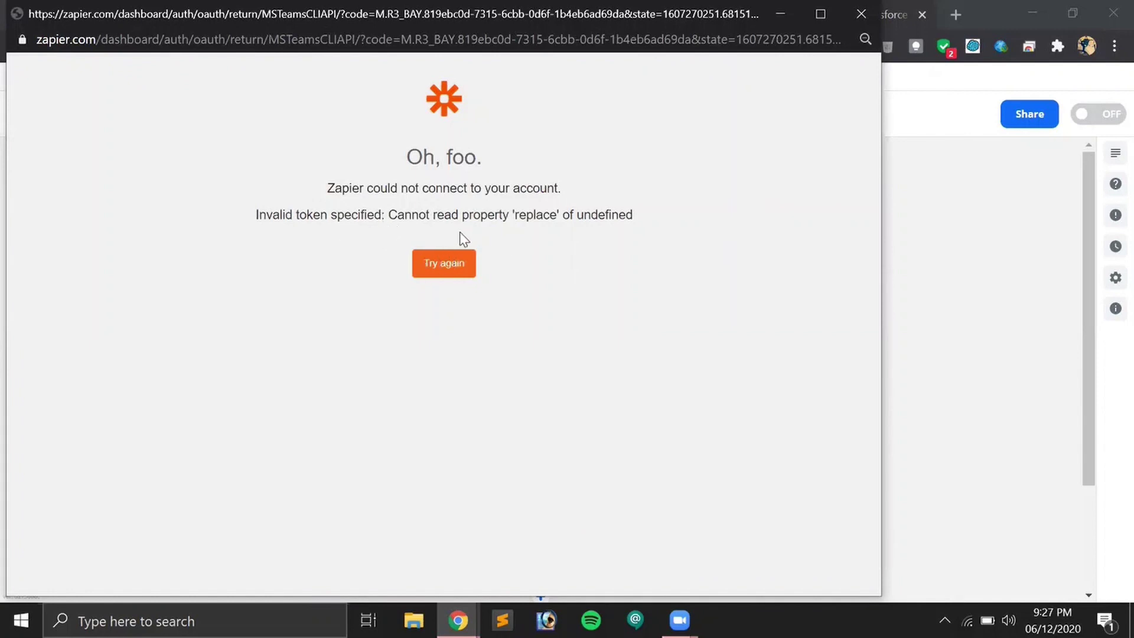
click(428, 266)
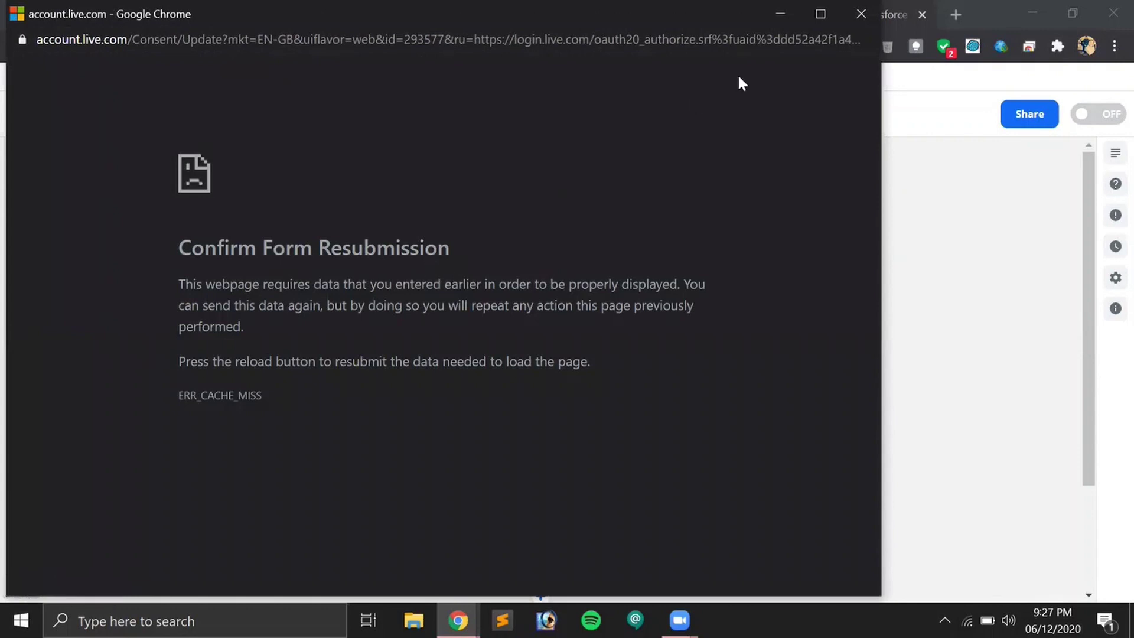
click(861, 14)
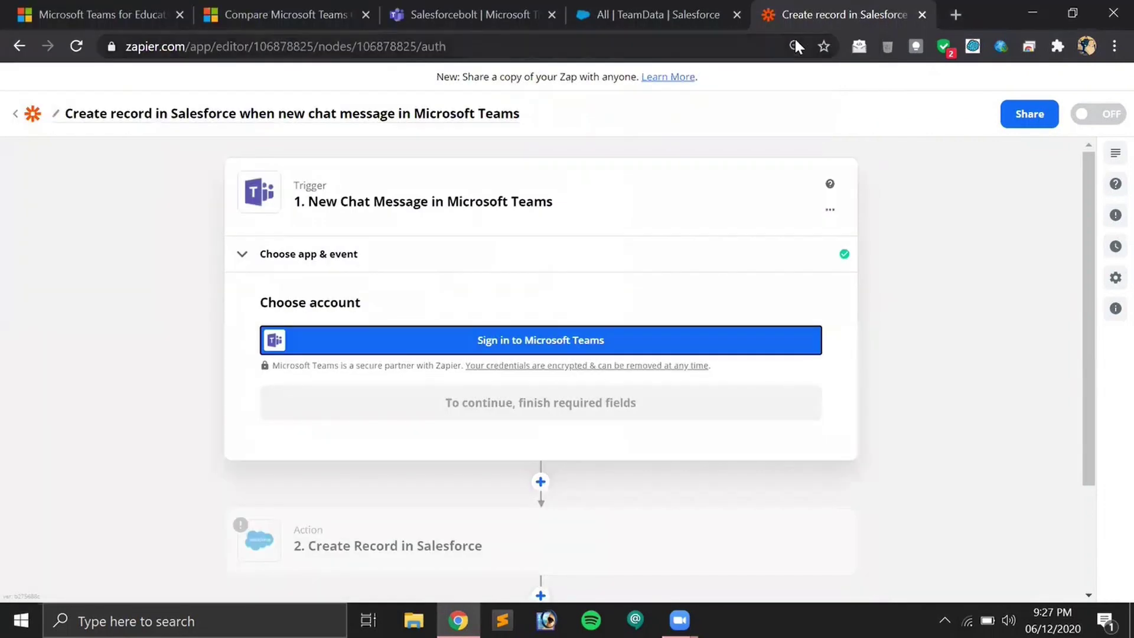
Step: Retry connecting the Microsoft Teams account to the Zap's New Chat Message trigger, and close the sign-in window
click(654, 7)
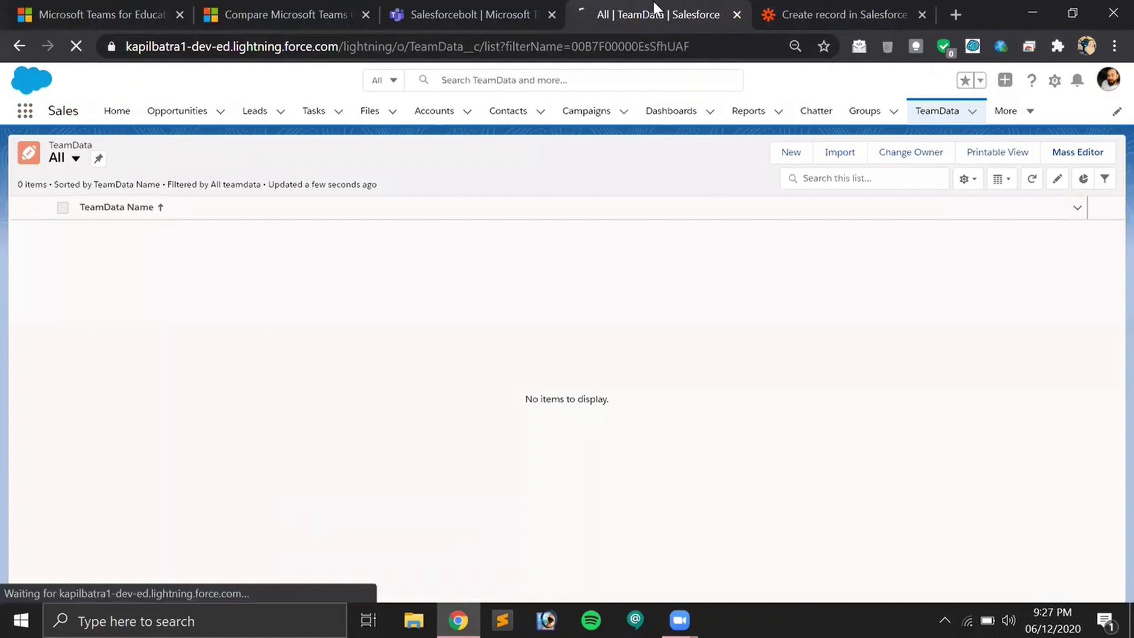
click(783, 11)
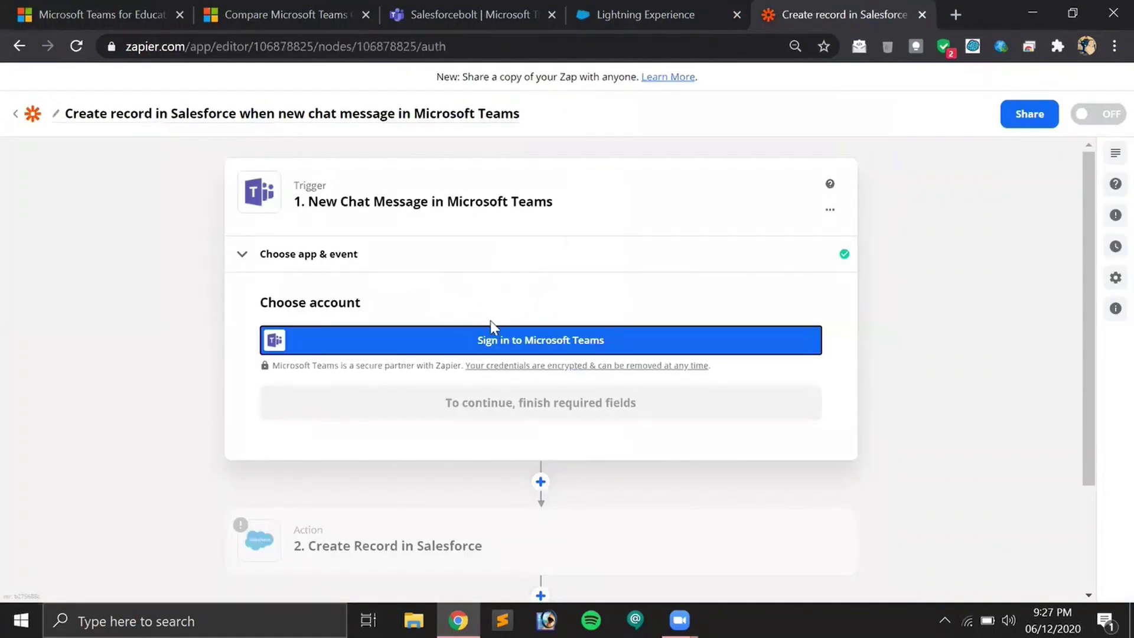
click(497, 353)
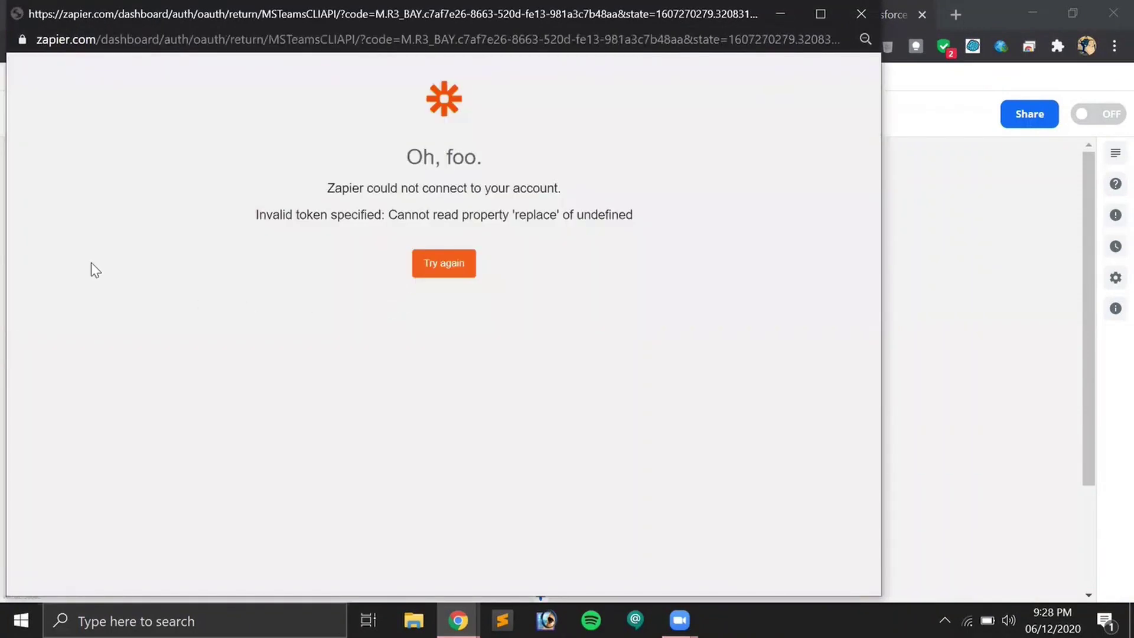
click(438, 264)
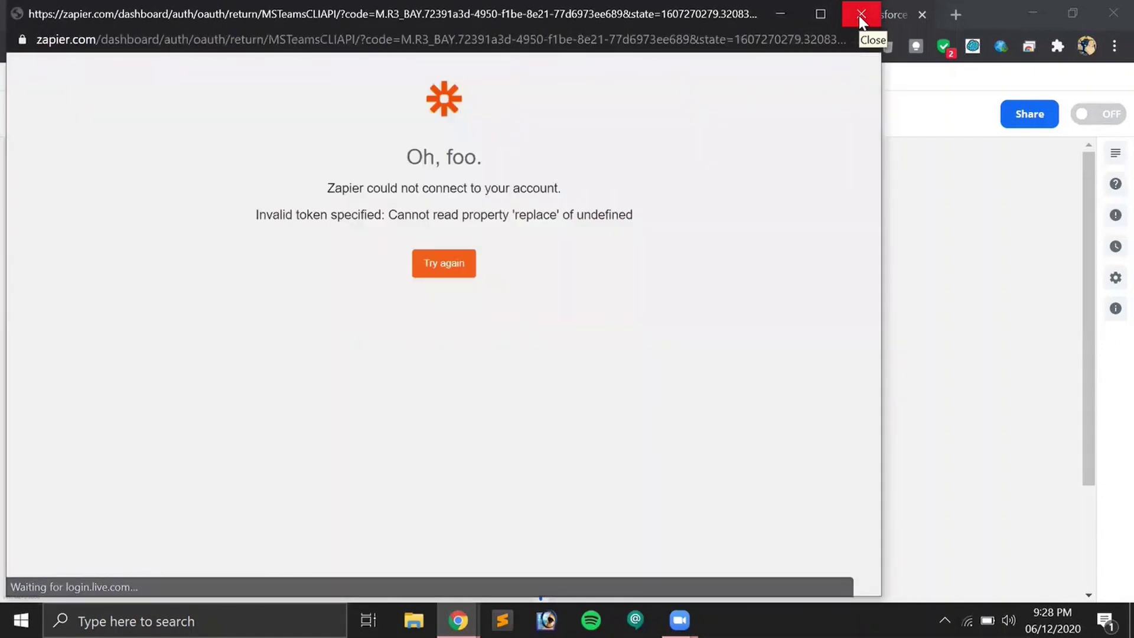
click(860, 16)
Step: Switch to Microsoft Teams, sign out of the current account and close the signed-out page
click(408, 13)
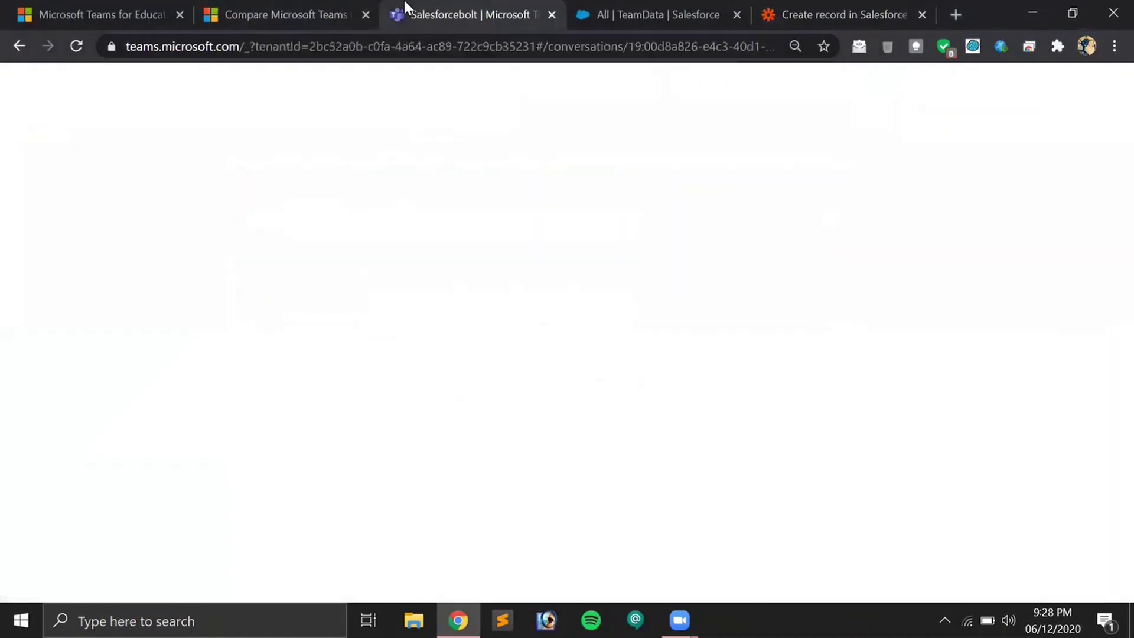
click(1110, 82)
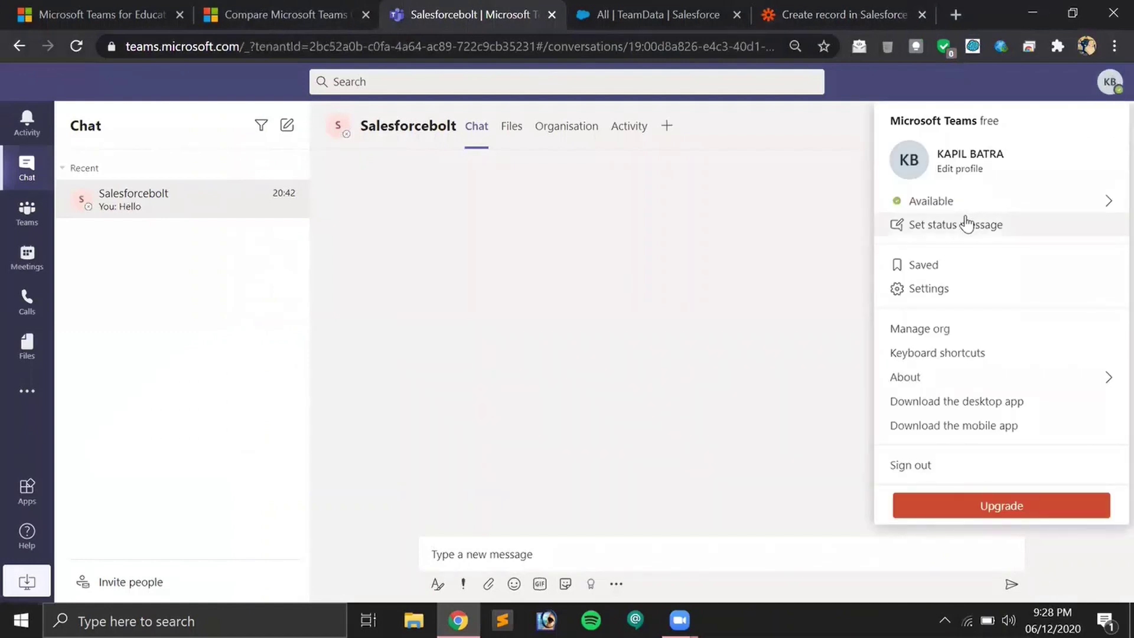
click(959, 469)
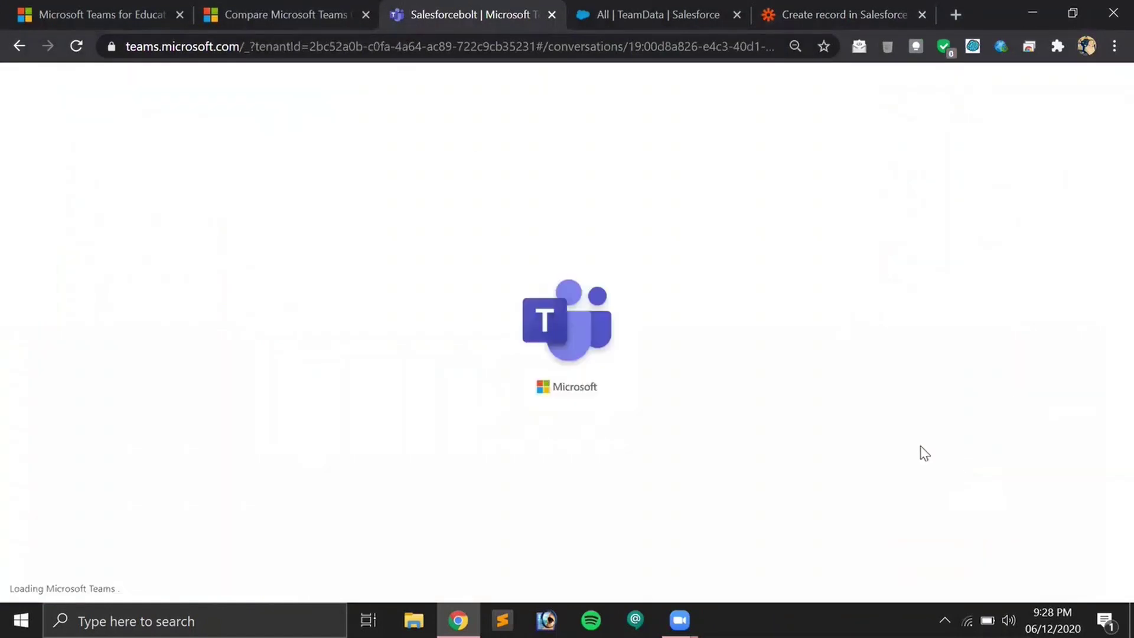
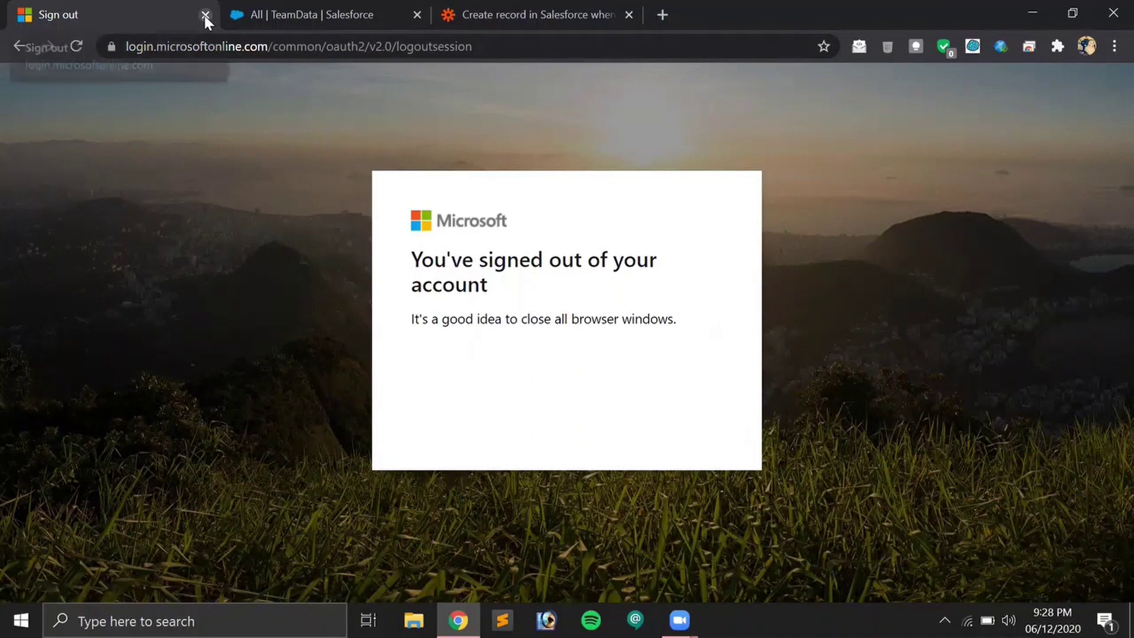
click(205, 14)
Step: Go to teams.microsoft.com in a new browser tab placed ahead of the Salesforce and Zapier tabs
click(450, 15)
drag(548, 7, 59, 10)
text(teams)
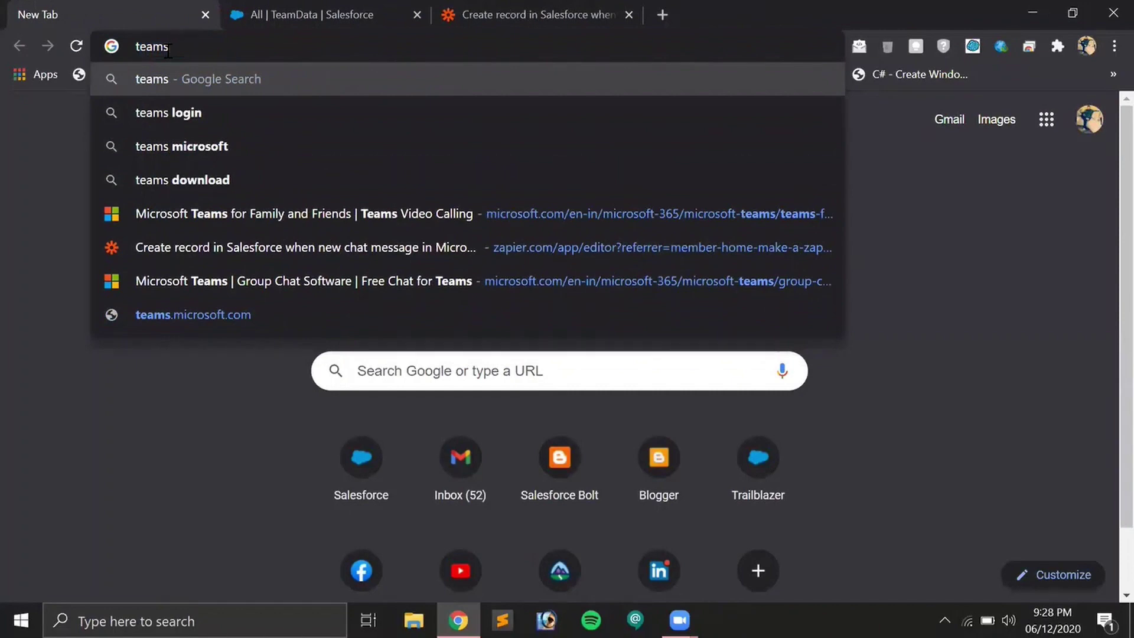
key(Down)
key(Down)
key(Down)
key(Down)
key(Down)
key(Down)
key(Down)
key(Return)
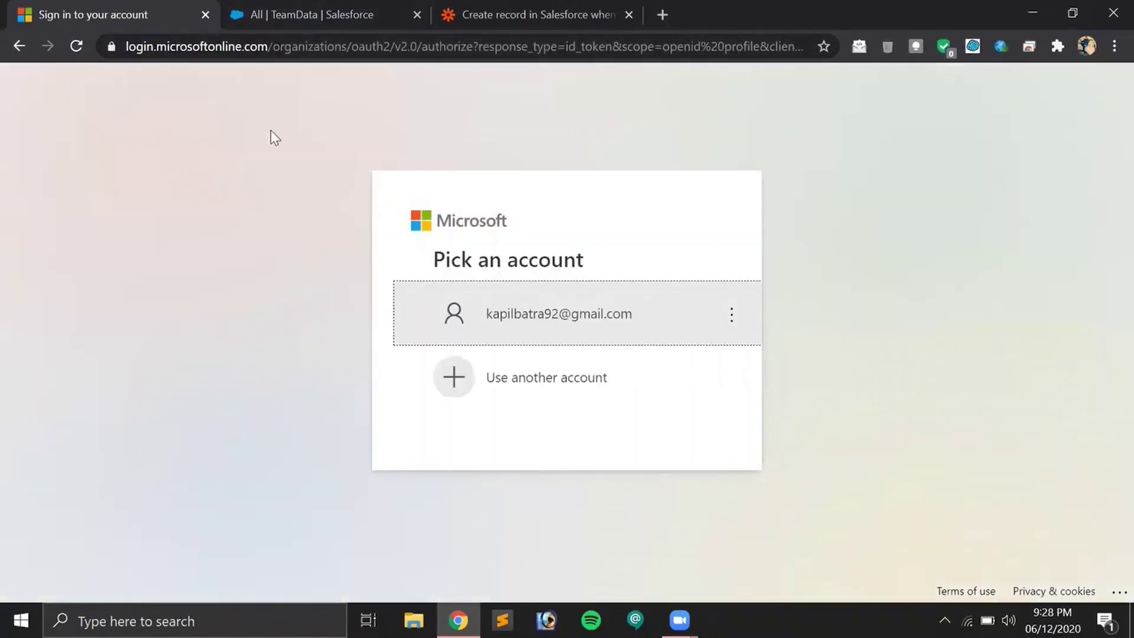
Step: Sign in to Microsoft Teams with the listed Microsoft account by entering the account password
click(552, 321)
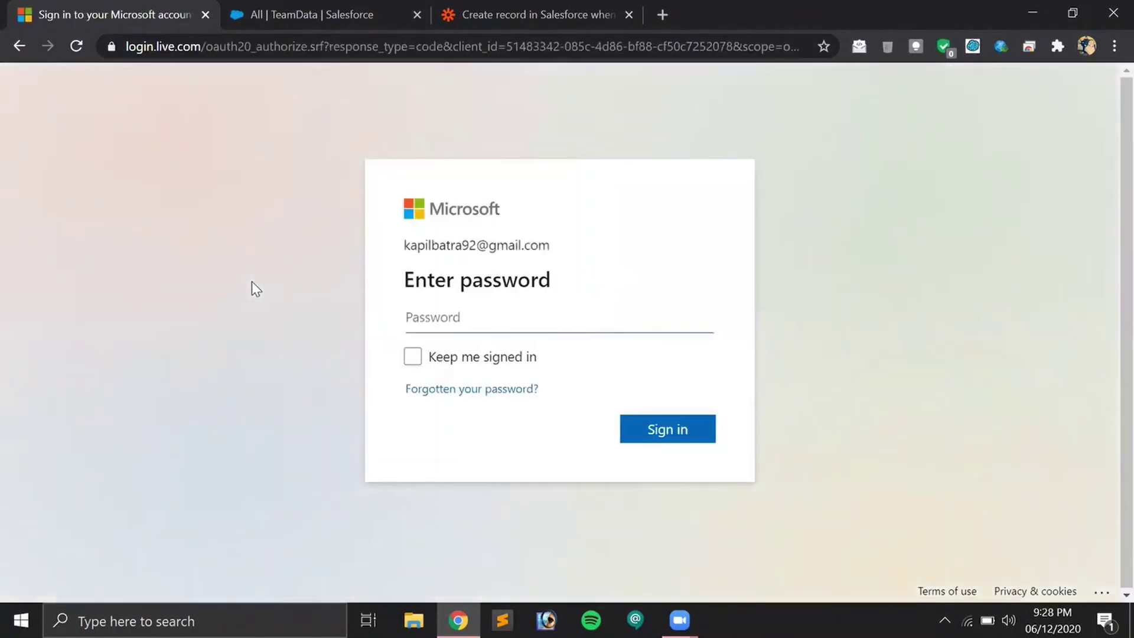
click(509, 308)
text(•••••••••)
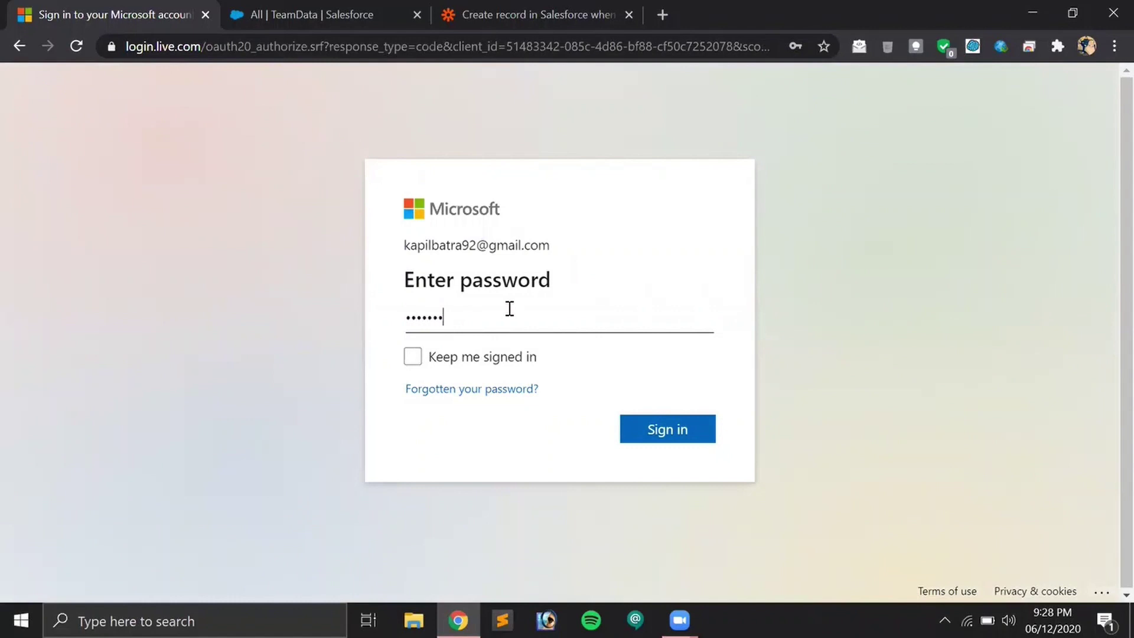
text(••)
key(Return)
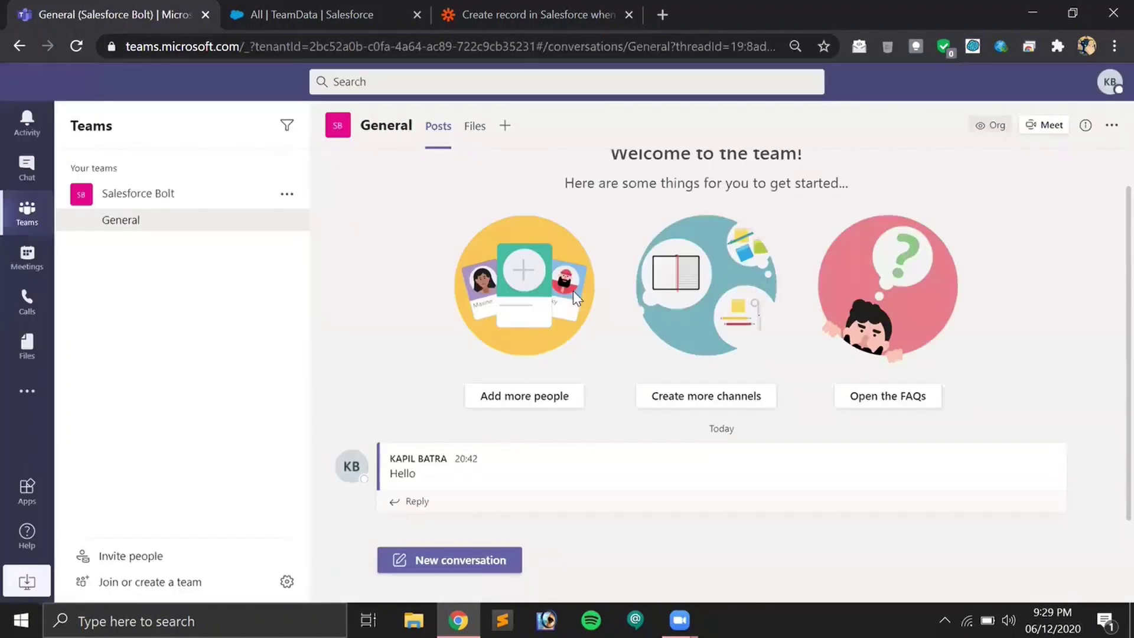
Step: Dismiss the organization invite, open the General channel of the second Salesforce Bolt team and enable auto-join for new members
click(157, 193)
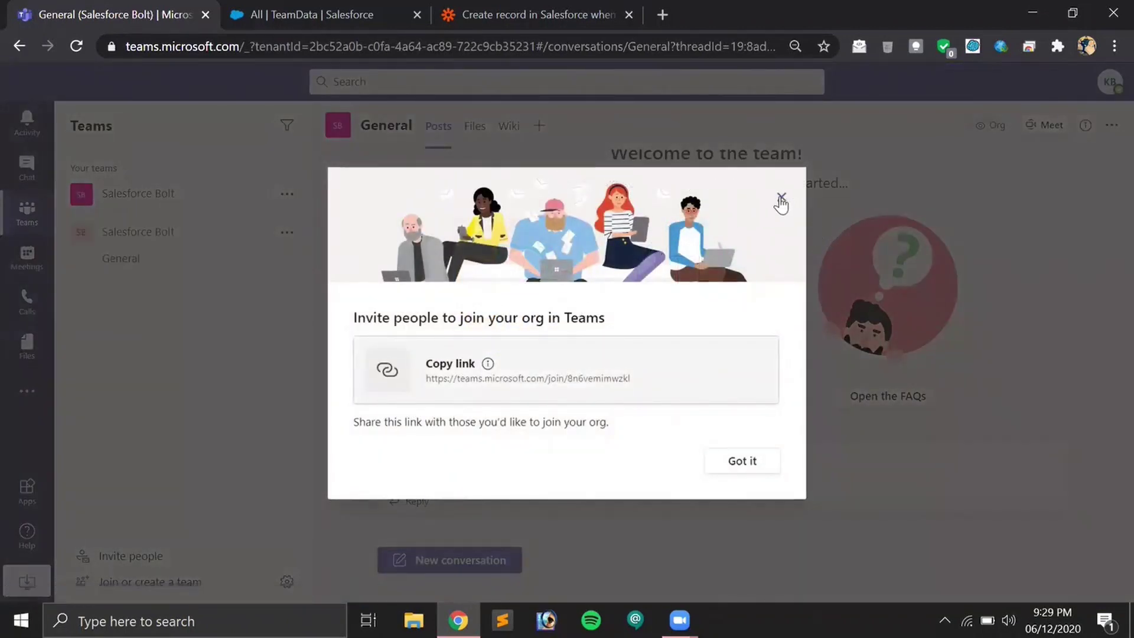
click(779, 199)
click(101, 241)
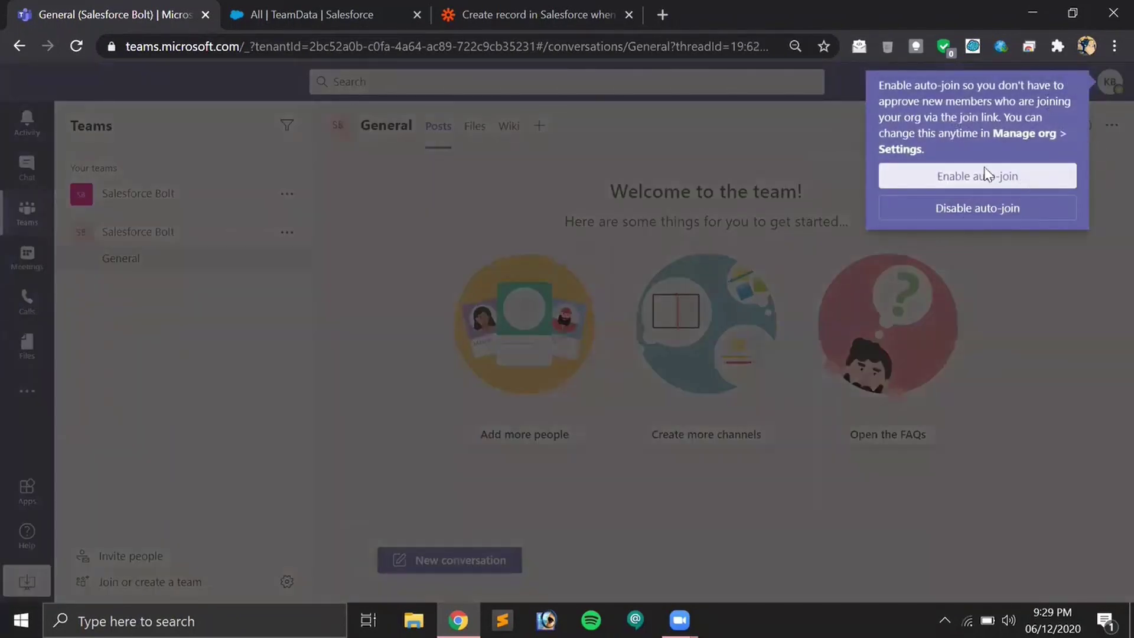
click(972, 186)
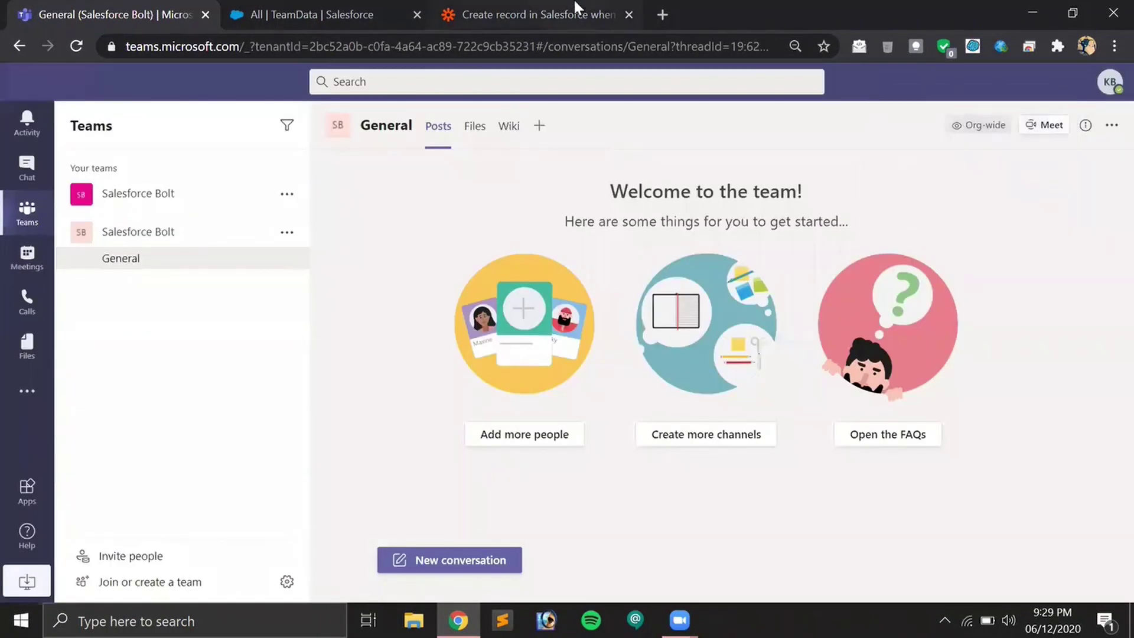
Step: Retry the Microsoft Teams sign-in for the Zap's trigger, then copy the error text and minimize the sign-in window
click(578, 11)
click(468, 337)
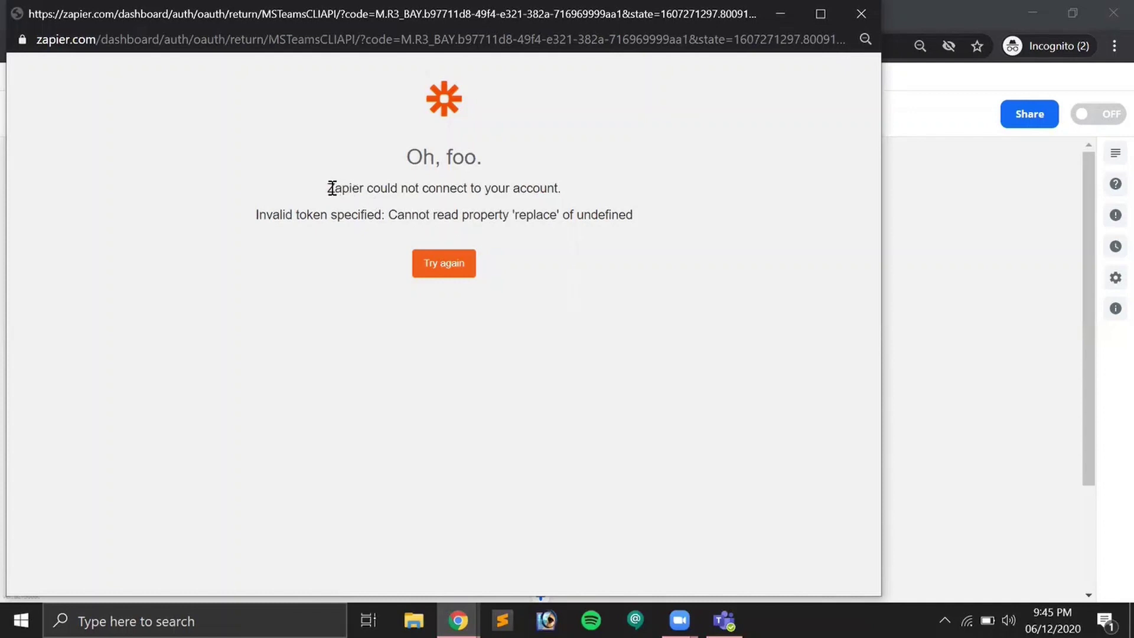
drag(320, 189, 748, 202)
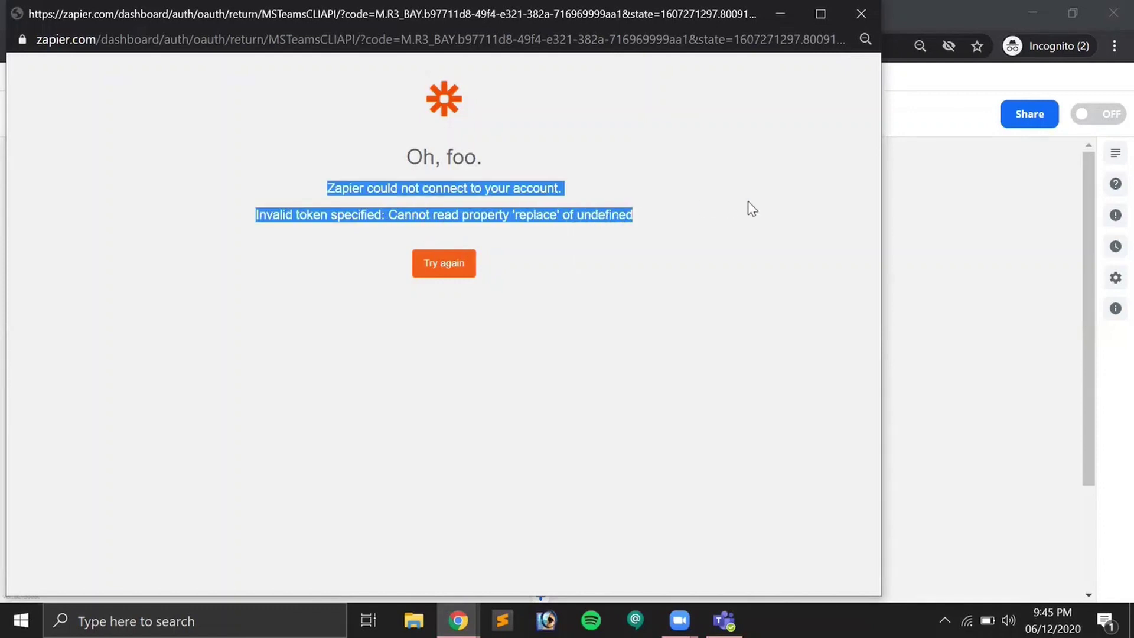
right_click(450, 213)
click(461, 228)
click(781, 13)
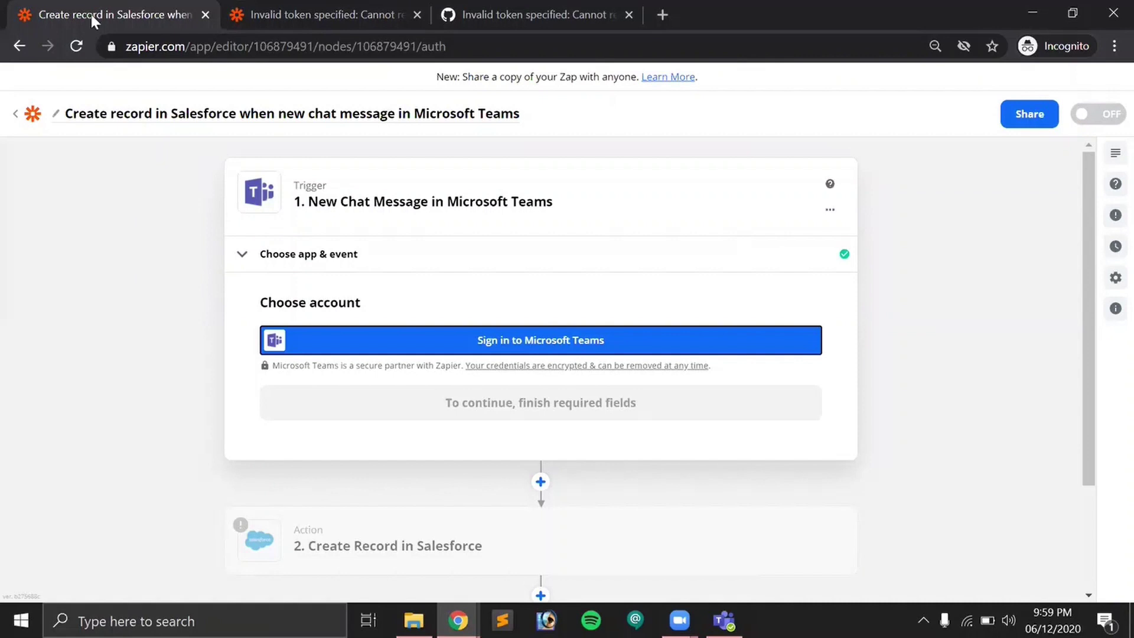
Step: Read the Zapier Community thread on the invalid token error for the Teams account requirements, then minimize that browser window
click(354, 7)
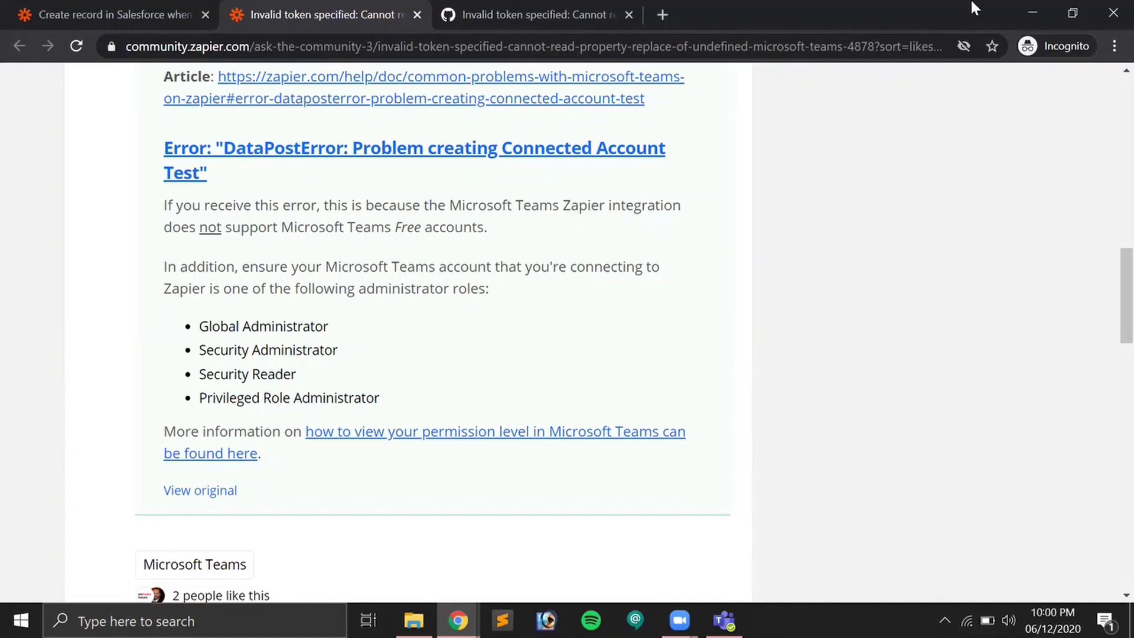
click(1033, 9)
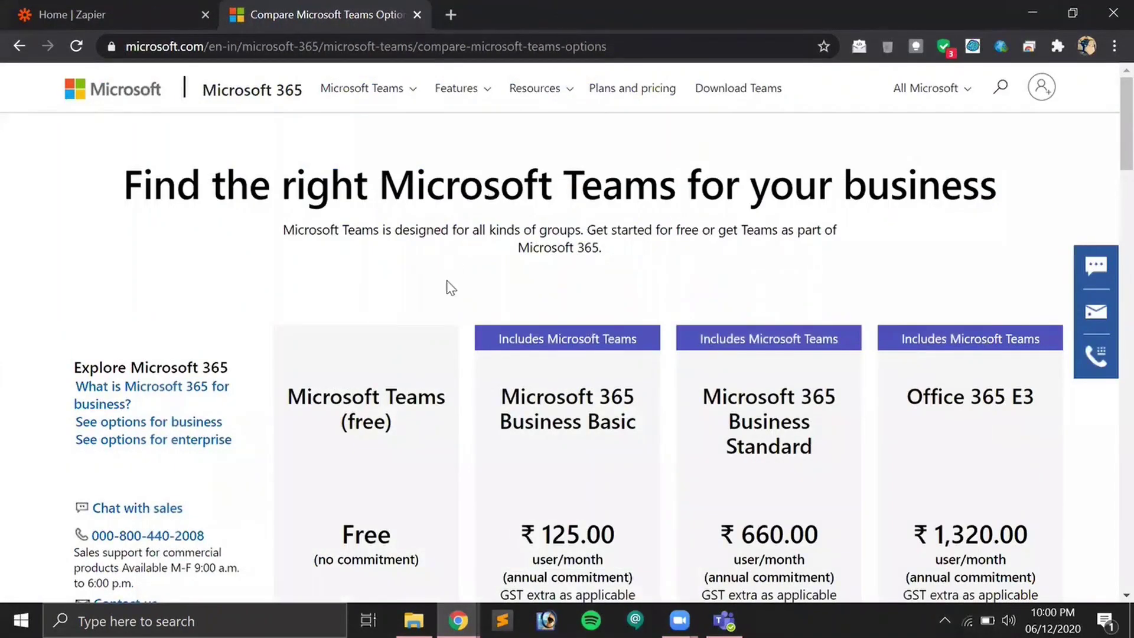
Step: Examine the Microsoft Teams plan comparison page for the prices and options of the free and paid Microsoft 365 plans
scroll(420, 301, down, 3)
scroll(423, 318, down, 3)
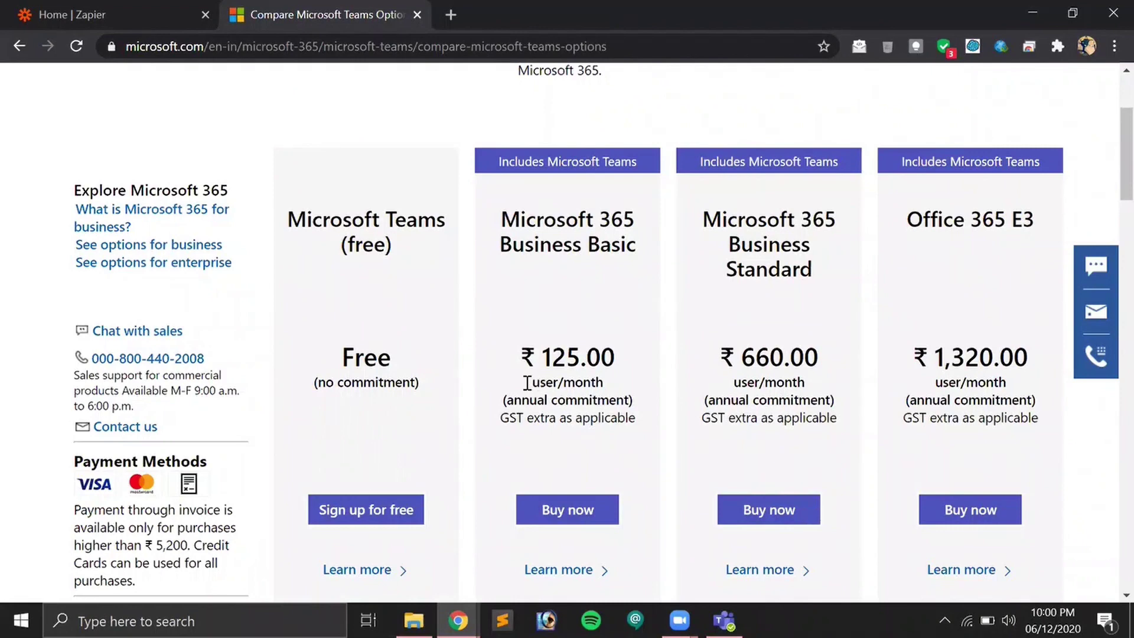
scroll(527, 384, down, 3)
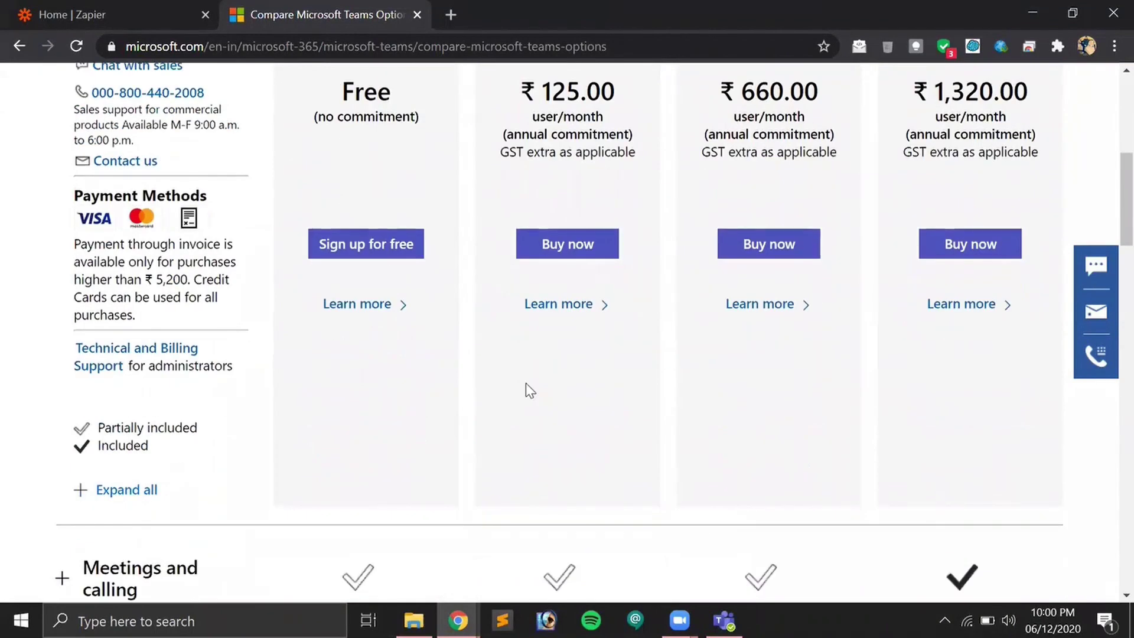
scroll(530, 390, up, 1)
scroll(527, 391, up, 4)
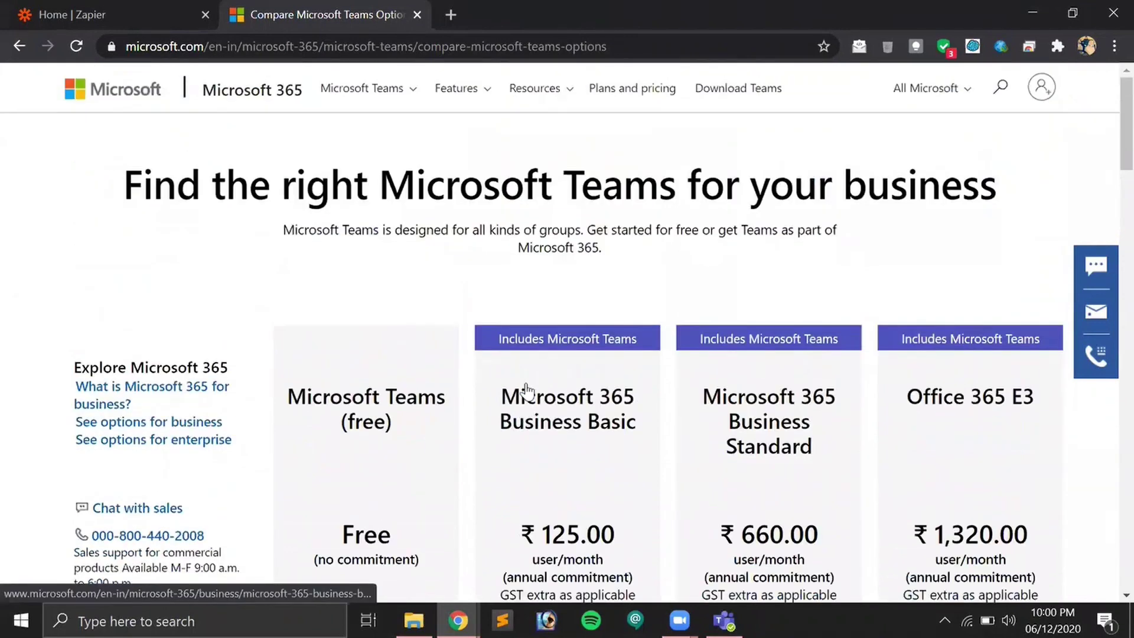
scroll(526, 390, down, 4)
scroll(526, 387, up, 4)
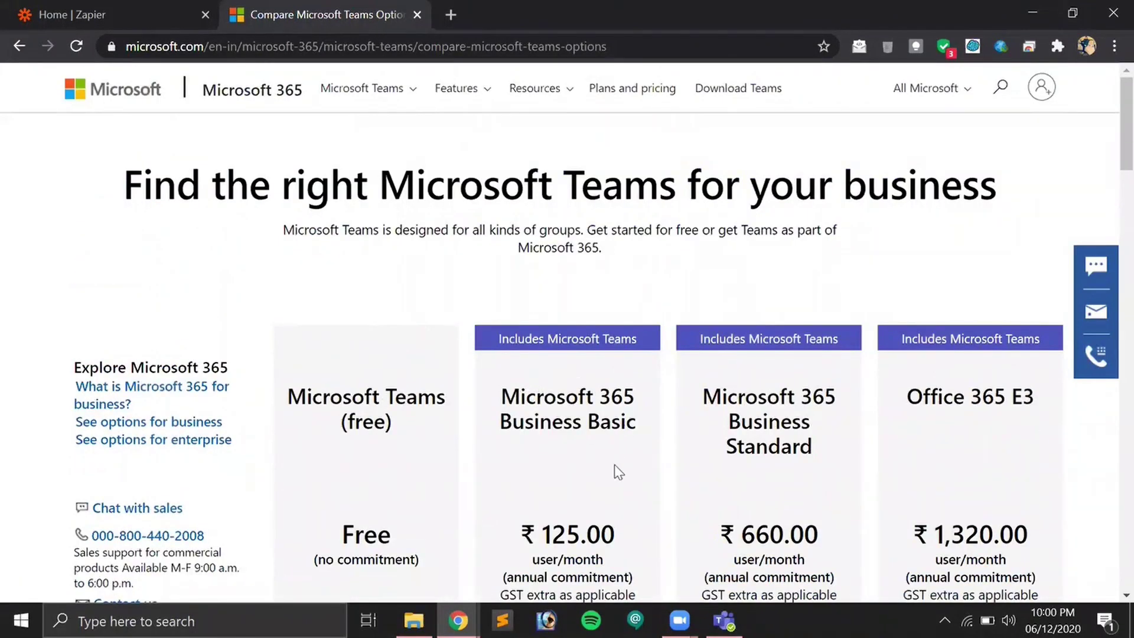
scroll(614, 464, down, 3)
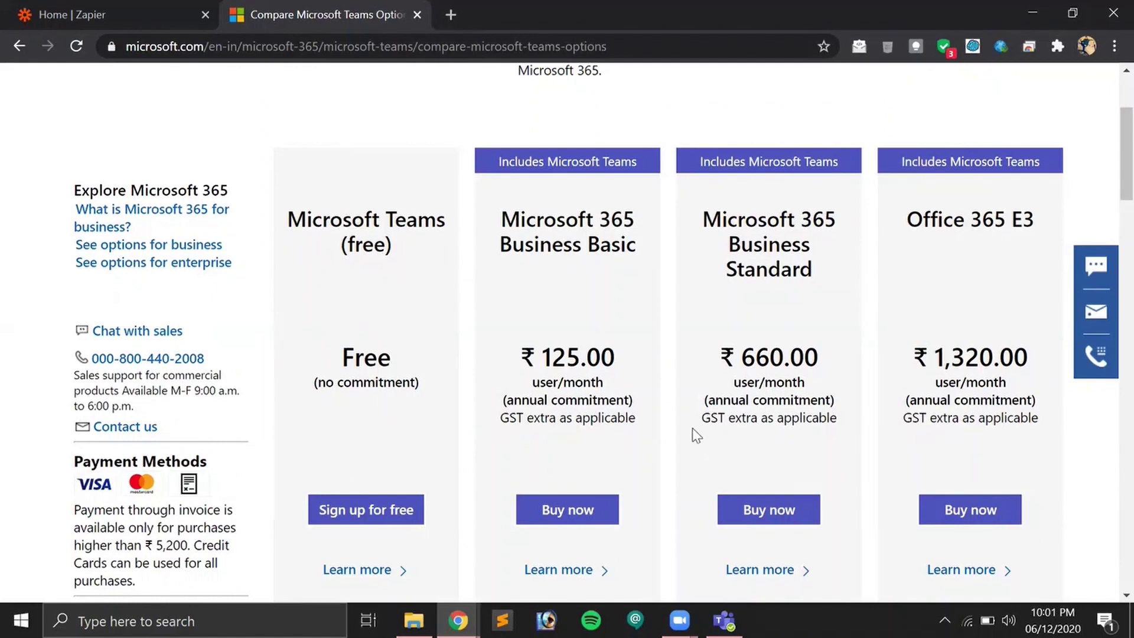
Step: Switch from the Microsoft Teams plan comparison to the Zapier dashboard for creating a workflow
click(140, 5)
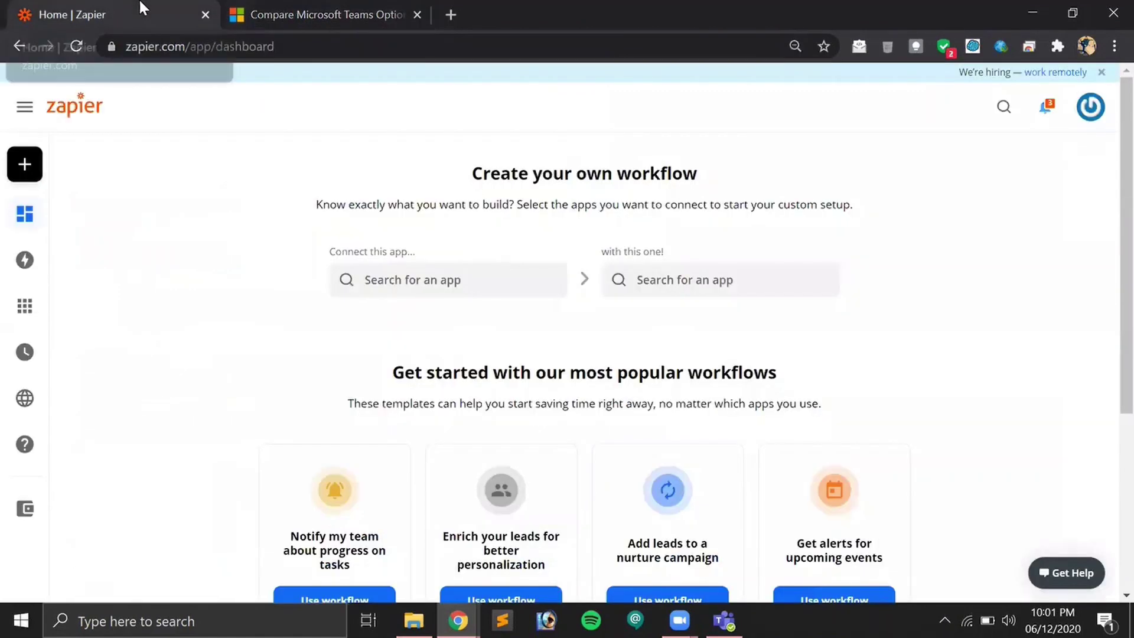
click(381, 8)
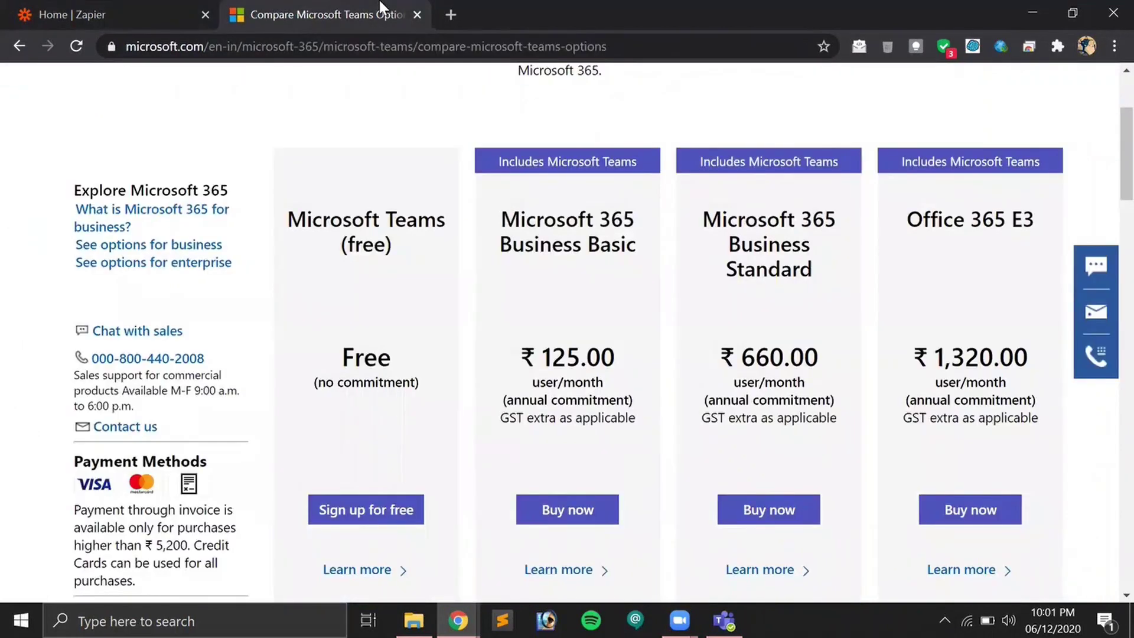
click(139, 8)
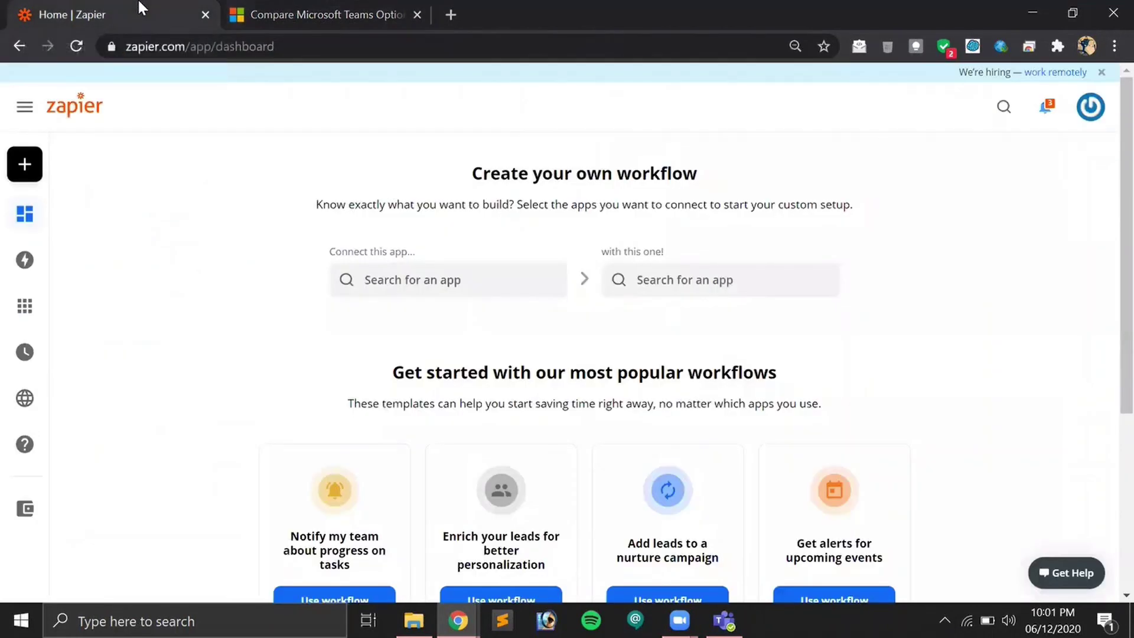